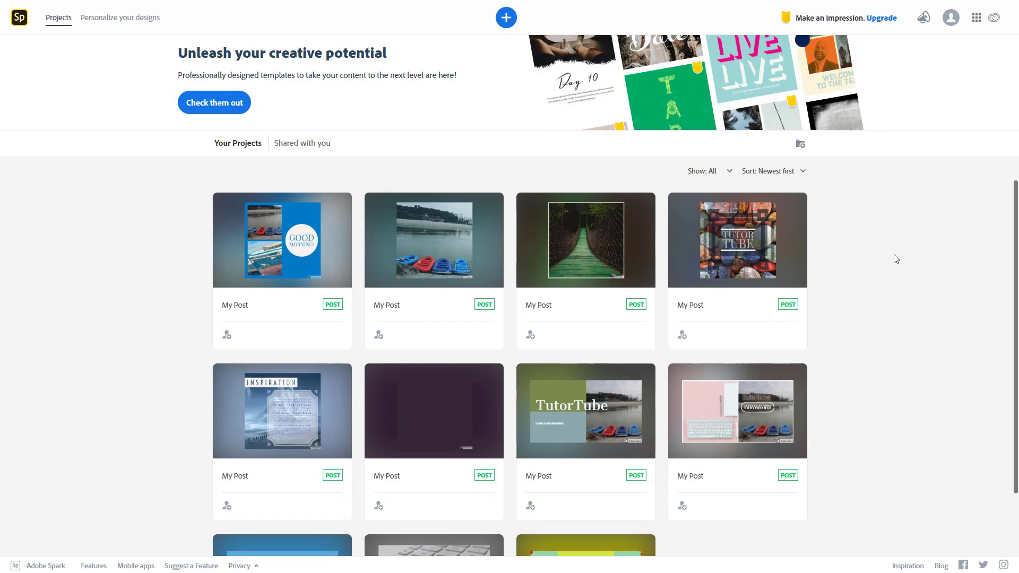
Step: Start a new video project from scratch instead of using a video template
{"action": "left_click", "coordinate": [506, 19]}
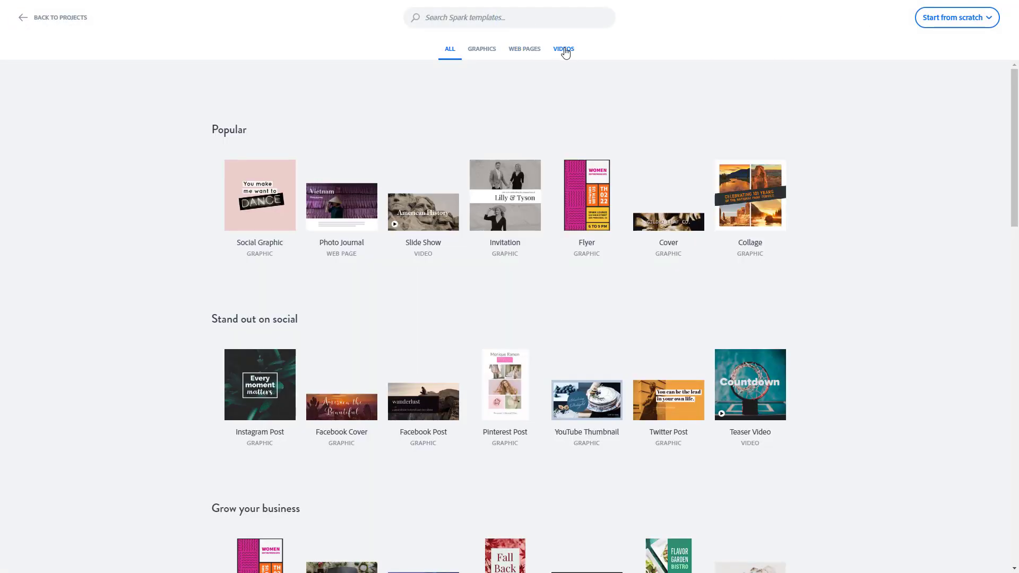
{"action": "left_click", "coordinate": [565, 50]}
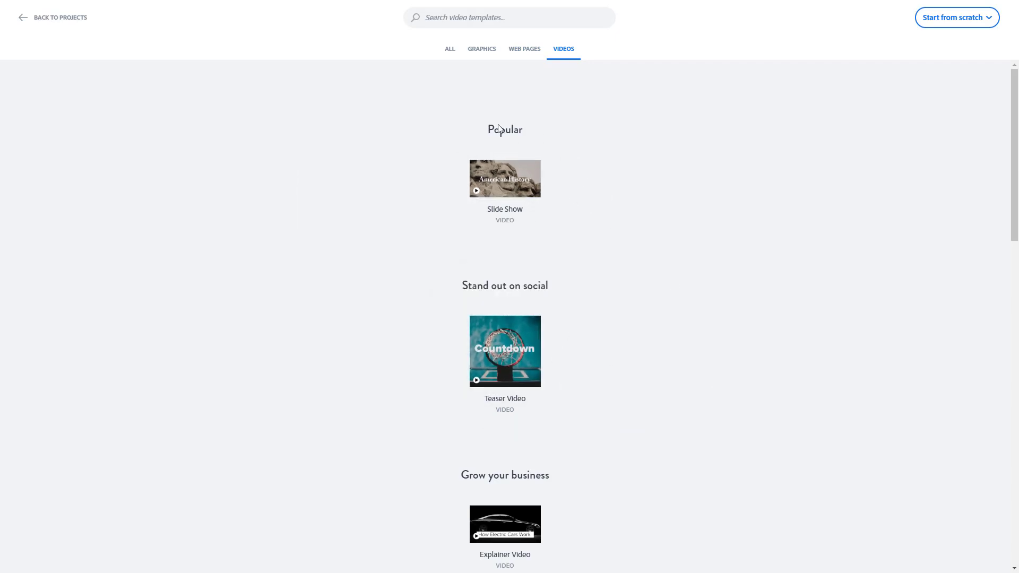
{"action": "left_click", "coordinate": [956, 20]}
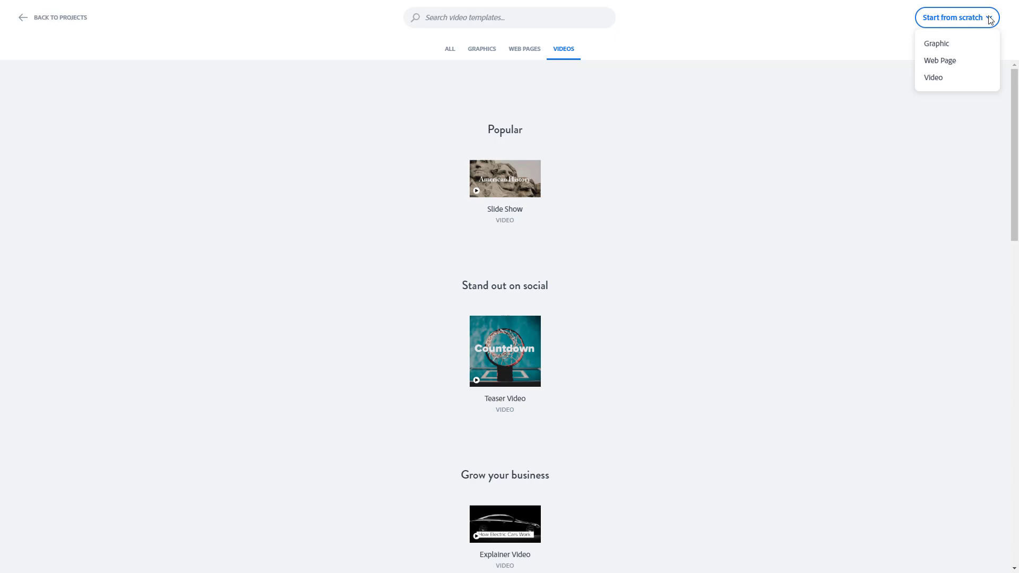
{"action": "left_click", "coordinate": [949, 80]}
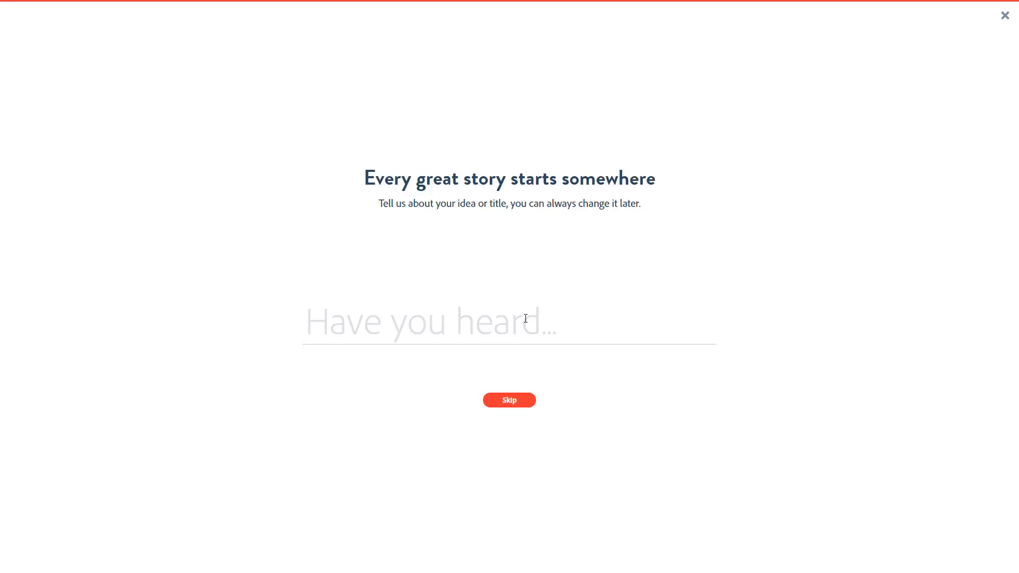
Step: Title the video project "TutorTube", start without a story template, and dismiss the quick tips
{"action": "type", "text": "TuroT"}
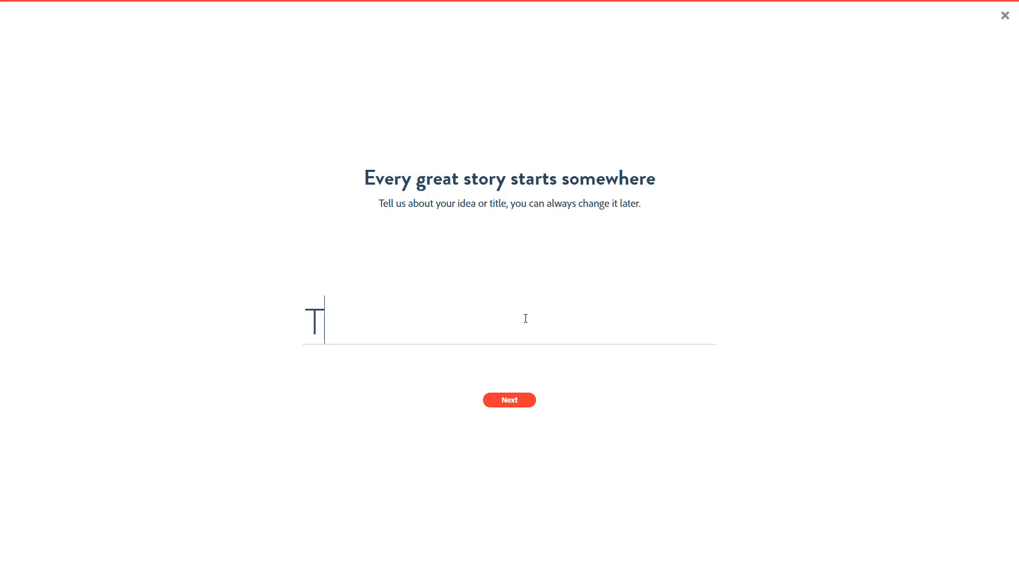
{"action": "key", "text": "BackSpace"}
{"action": "key", "text": "BackSpace"}
{"action": "key", "text": "BackSpace"}
{"action": "type", "text": "tpor"}
{"action": "key", "text": "BackSpace"}
{"action": "key", "text": "BackSpace"}
{"action": "key", "text": "BackSpace"}
{"action": "type", "text": "orTube"}
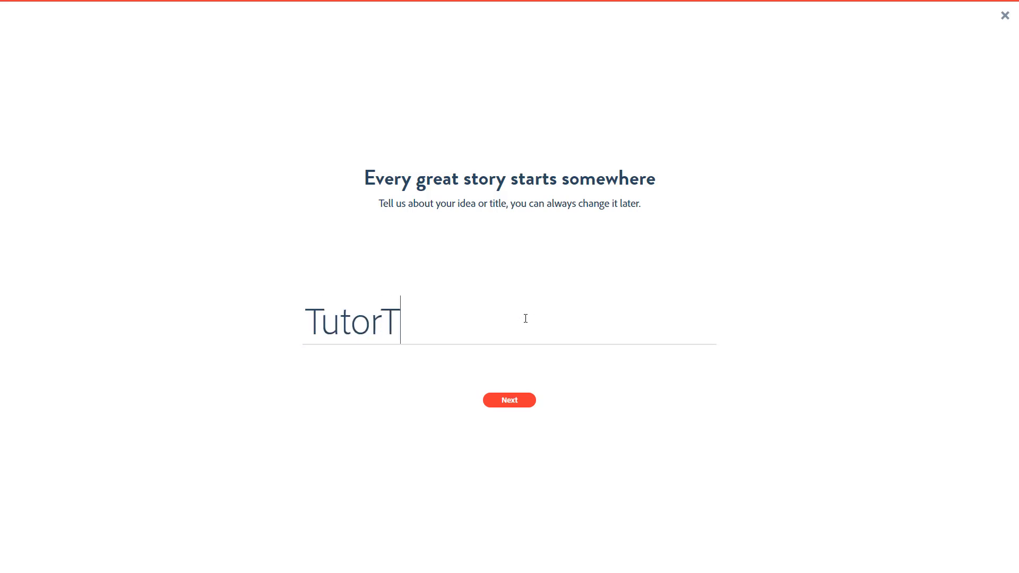
{"action": "left_click", "coordinate": [514, 400]}
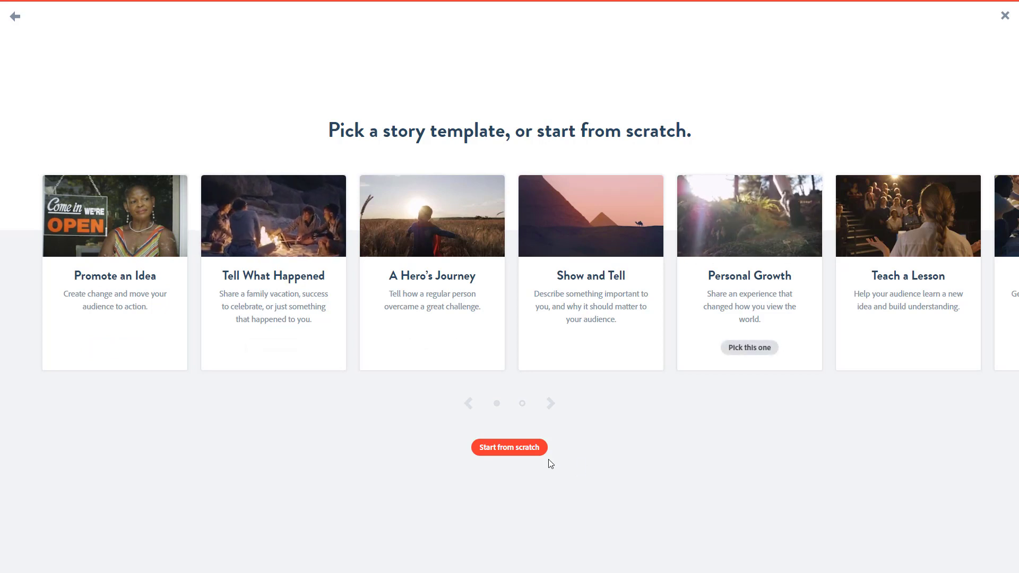
{"action": "left_click", "coordinate": [524, 450]}
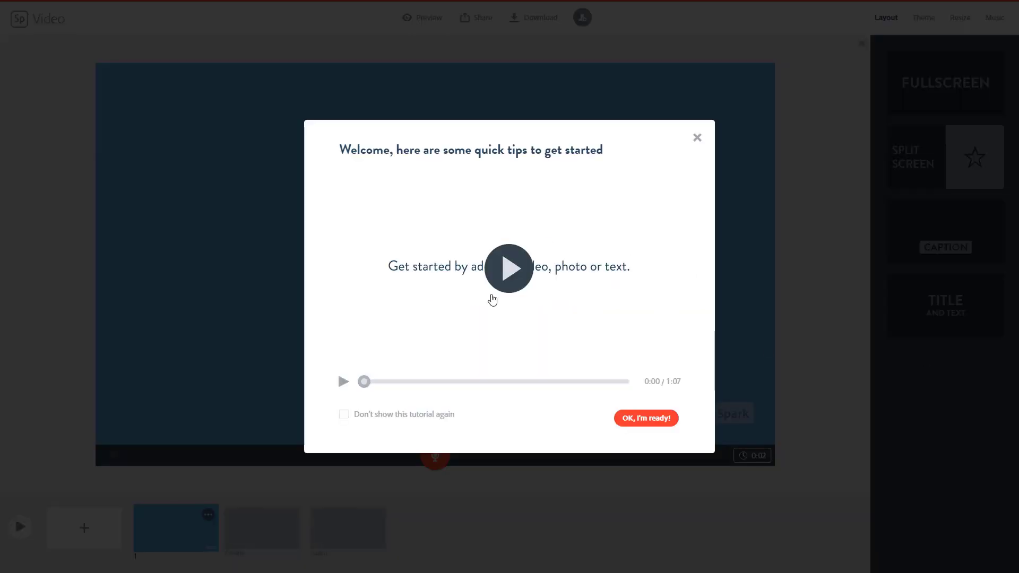
{"action": "left_click", "coordinate": [646, 419]}
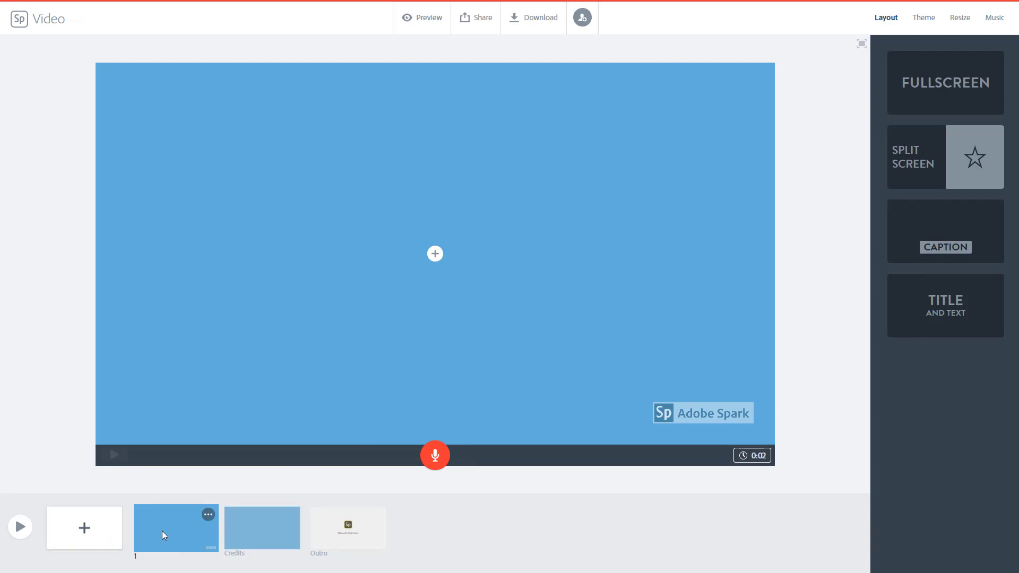
Step: Look through the default Outro, Credits and first slides of the video, ending on the first slide
{"action": "left_click", "coordinate": [331, 538]}
{"action": "left_click", "coordinate": [333, 542]}
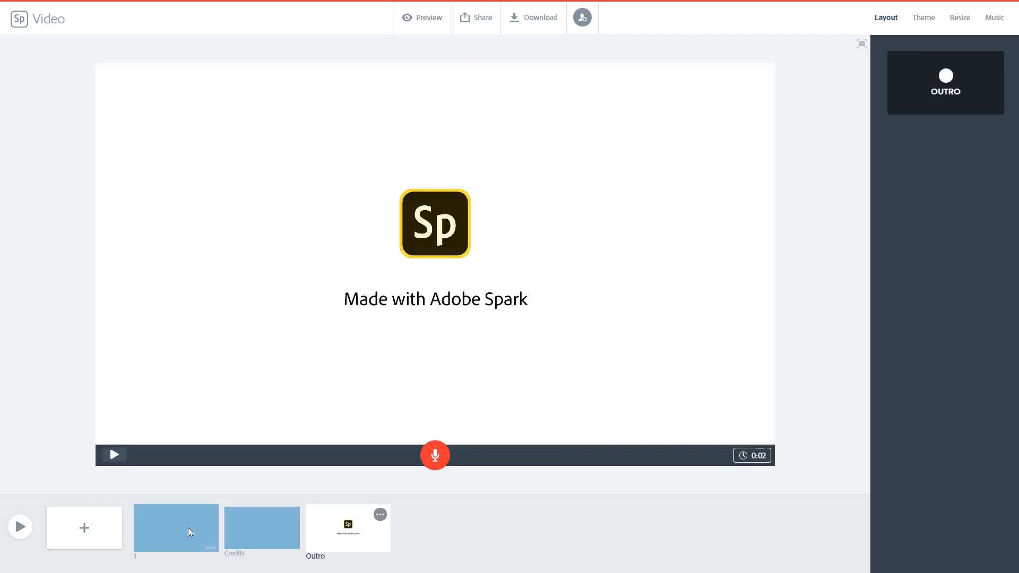
{"action": "left_click", "coordinate": [188, 529]}
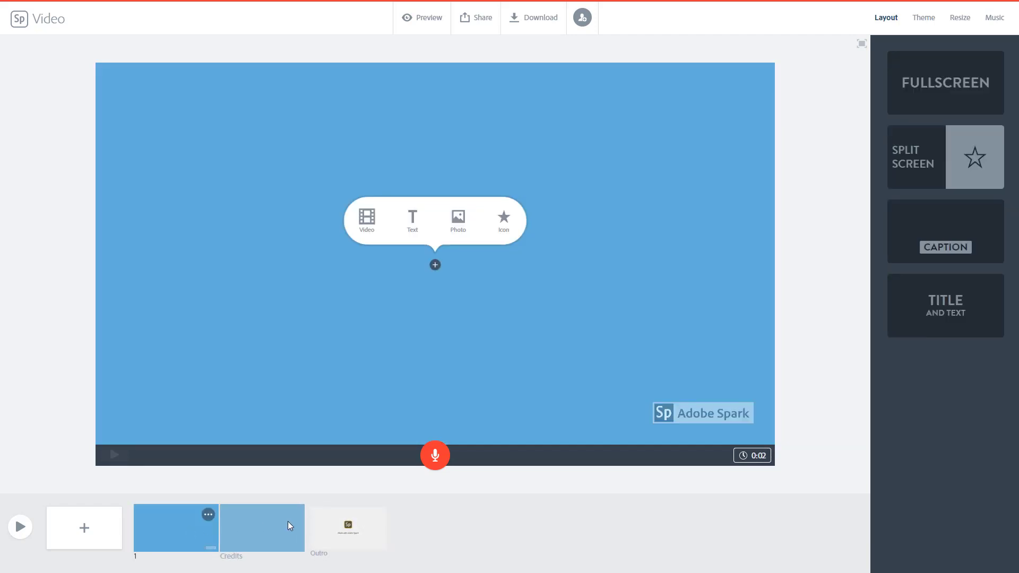
{"action": "left_click", "coordinate": [289, 521]}
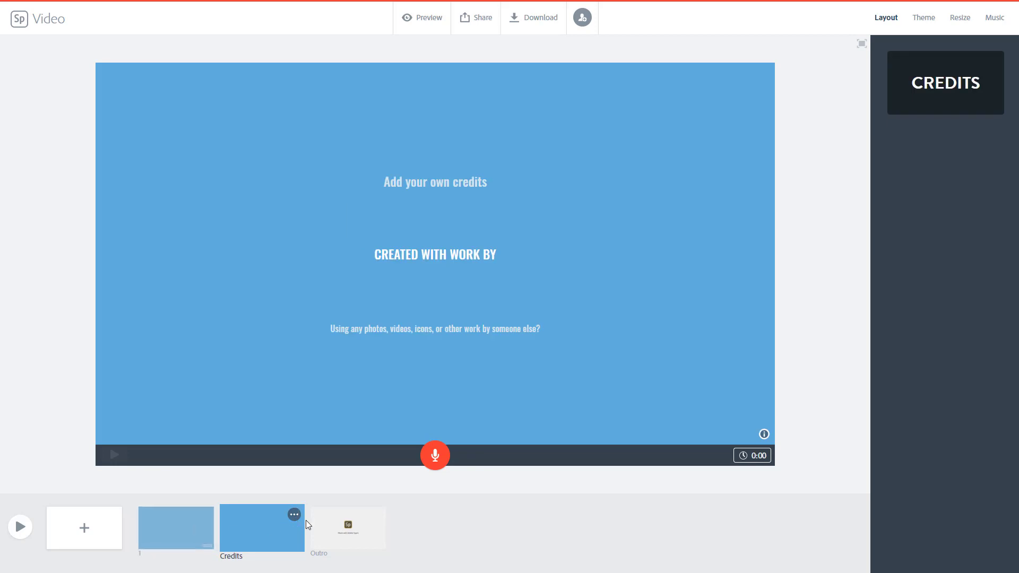
{"action": "left_click", "coordinate": [377, 530]}
{"action": "mouse_move", "coordinate": [356, 502]}
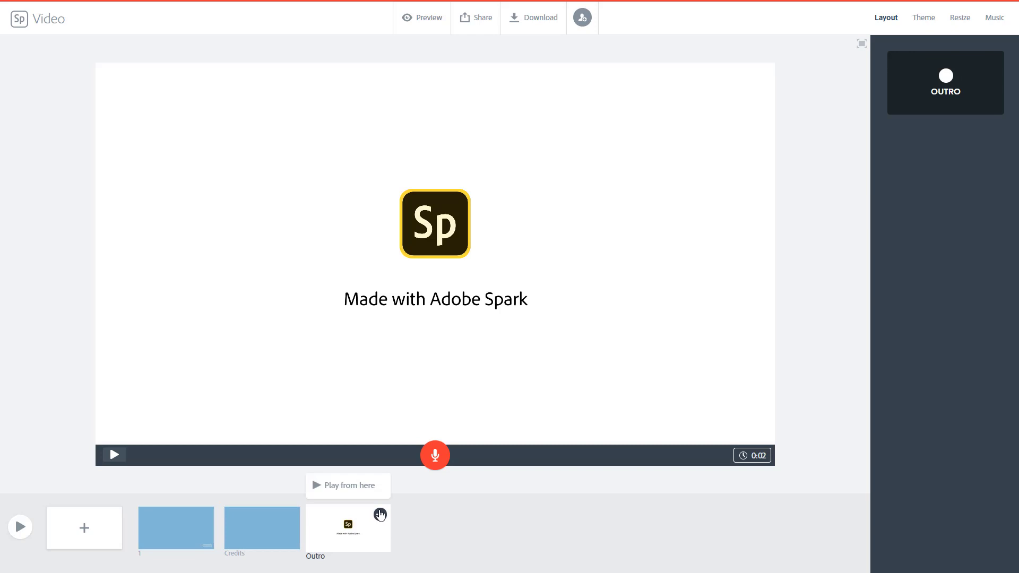
{"action": "left_click", "coordinate": [252, 520]}
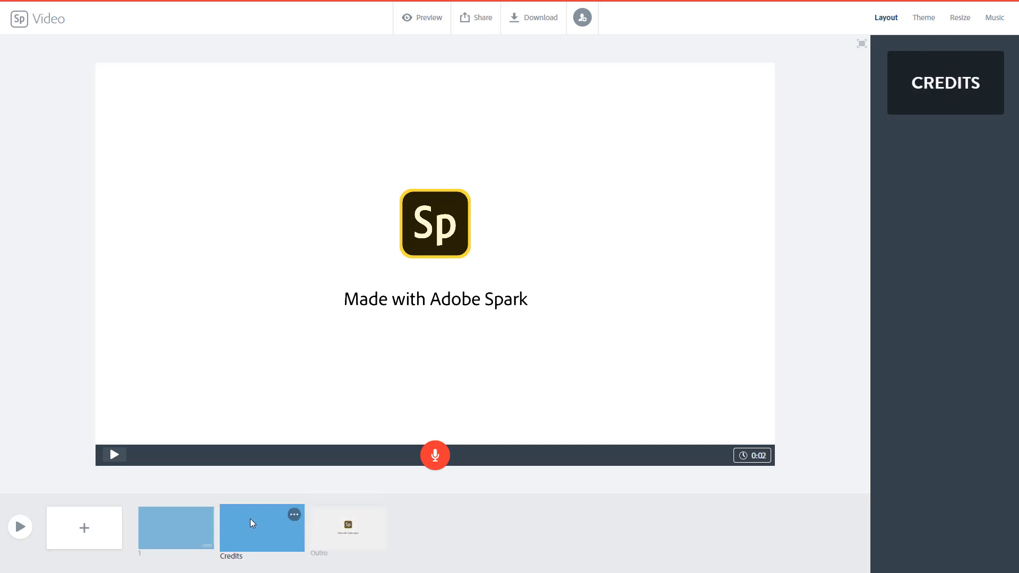
{"action": "left_click", "coordinate": [189, 526]}
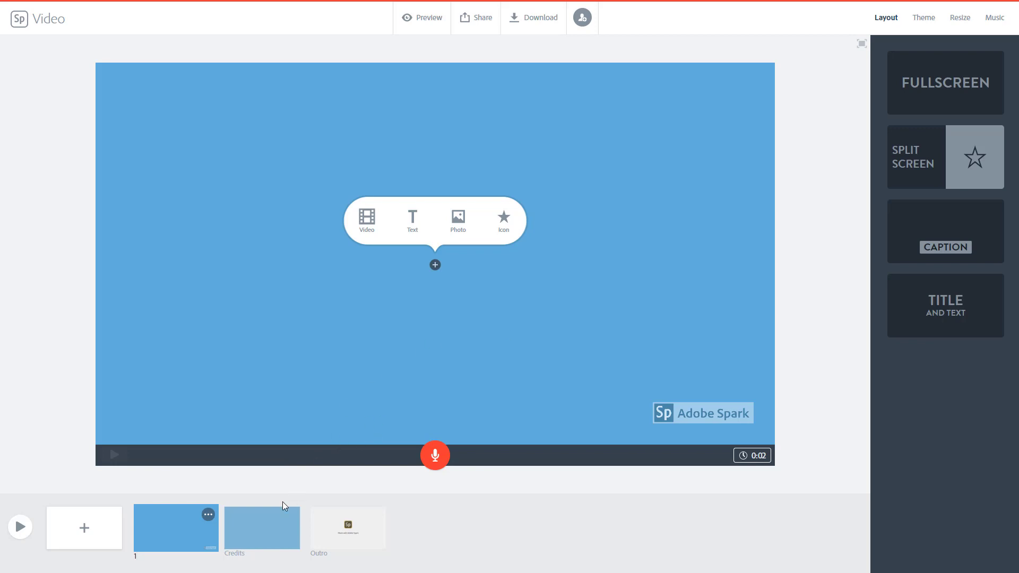
Step: Add the text "WELCOME TO TUTORTUBE" on two lines to the first slide and adjust its text size
{"action": "left_click", "coordinate": [413, 228]}
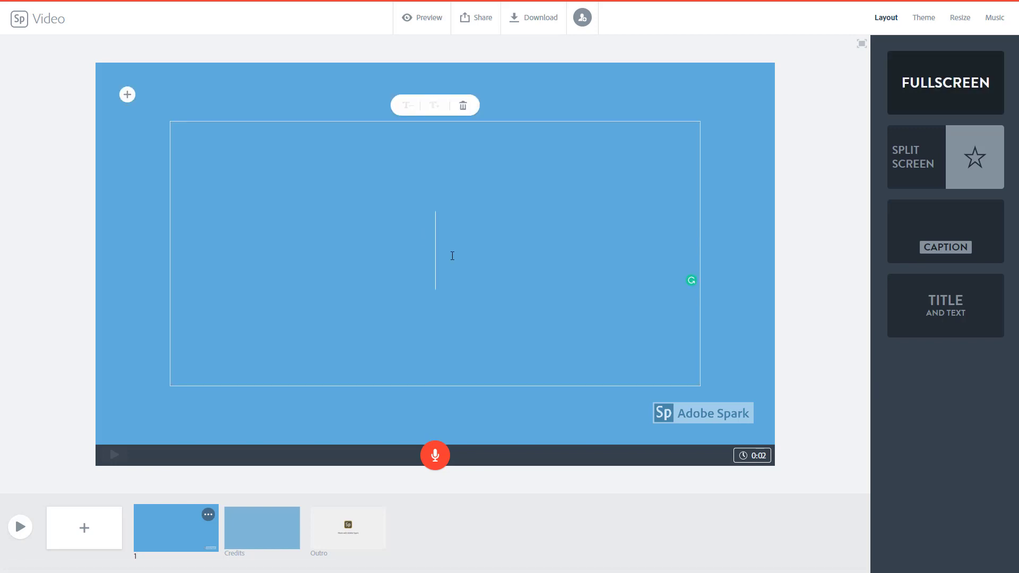
{"action": "type", "text": "WELCOME TO TUTORTUBE"}
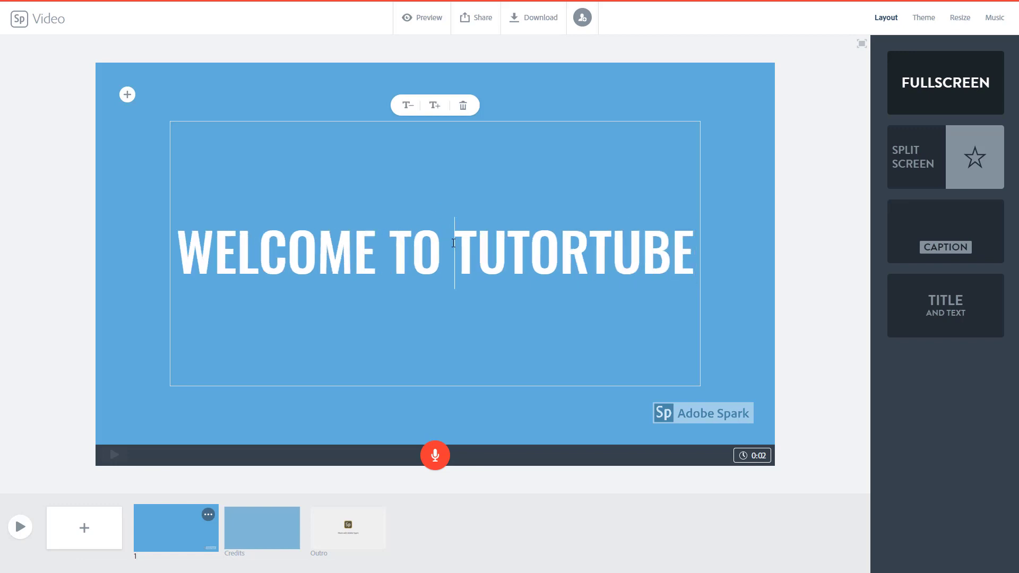
{"action": "key", "text": "Return"}
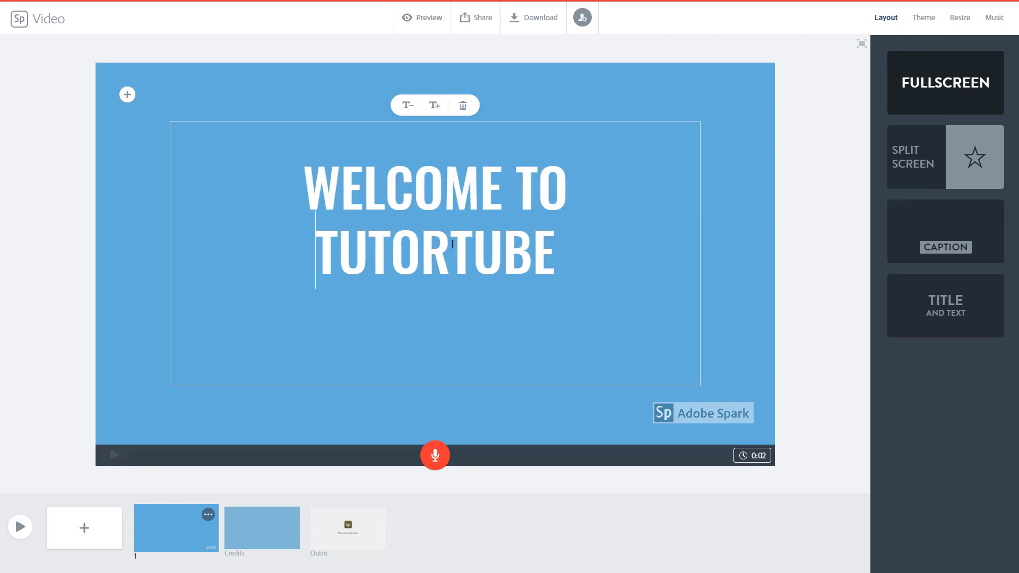
{"action": "key", "text": "Return"}
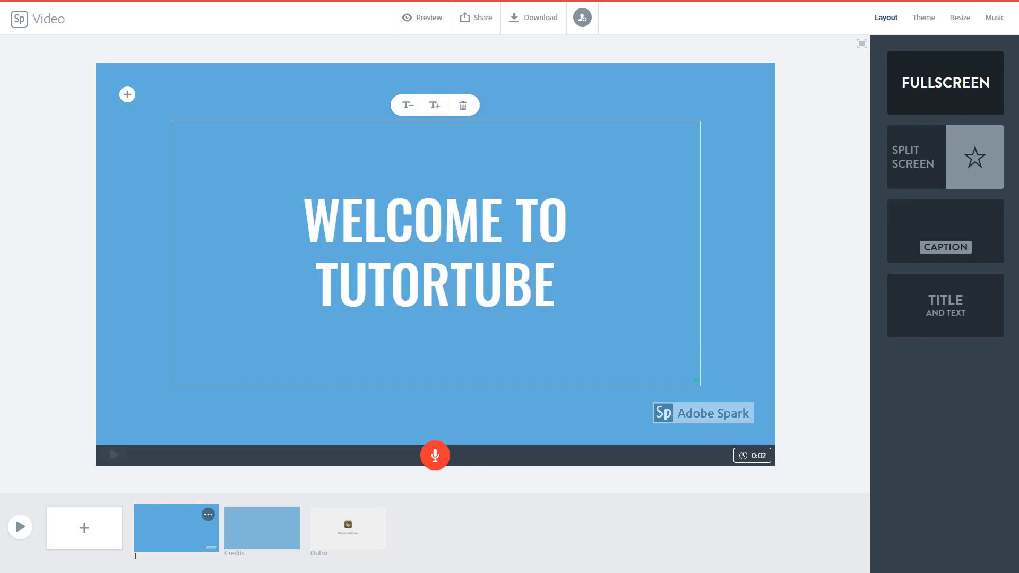
{"action": "left_click", "coordinate": [428, 106]}
{"action": "left_click", "coordinate": [409, 105]}
Step: Add a second slide and place a desktop computer icon with tower, keyboard and mouse from a "computer" icon search
{"action": "left_click", "coordinate": [96, 528]}
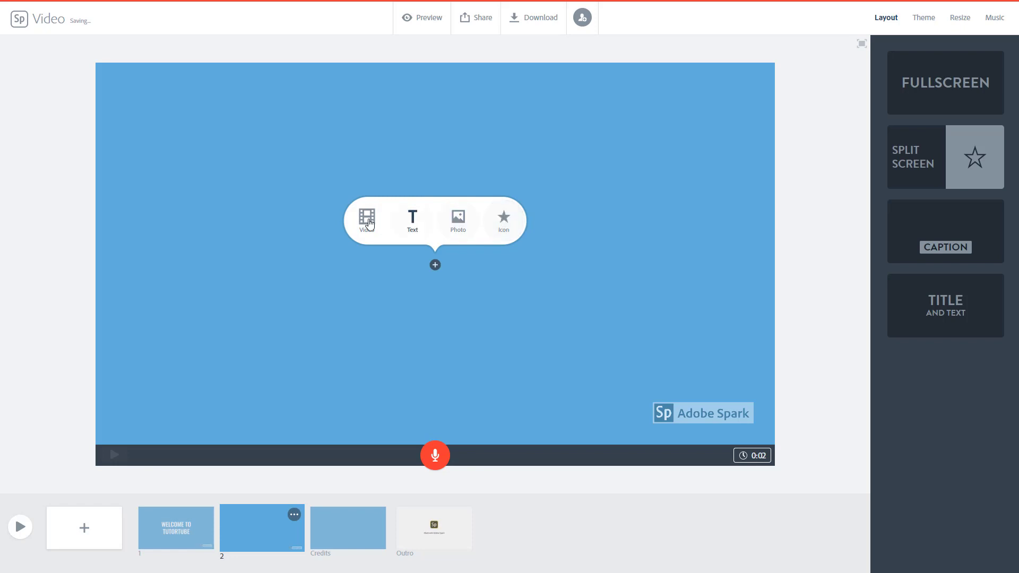
{"action": "left_click", "coordinate": [505, 220]}
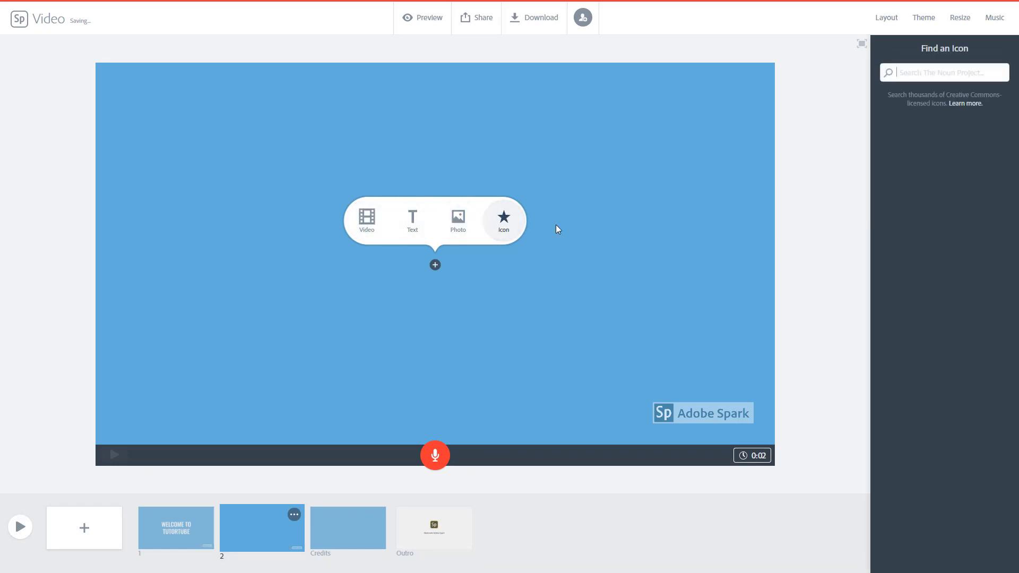
{"action": "left_click", "coordinate": [976, 75]}
{"action": "type", "text": "computer"}
{"action": "key", "text": "Return"}
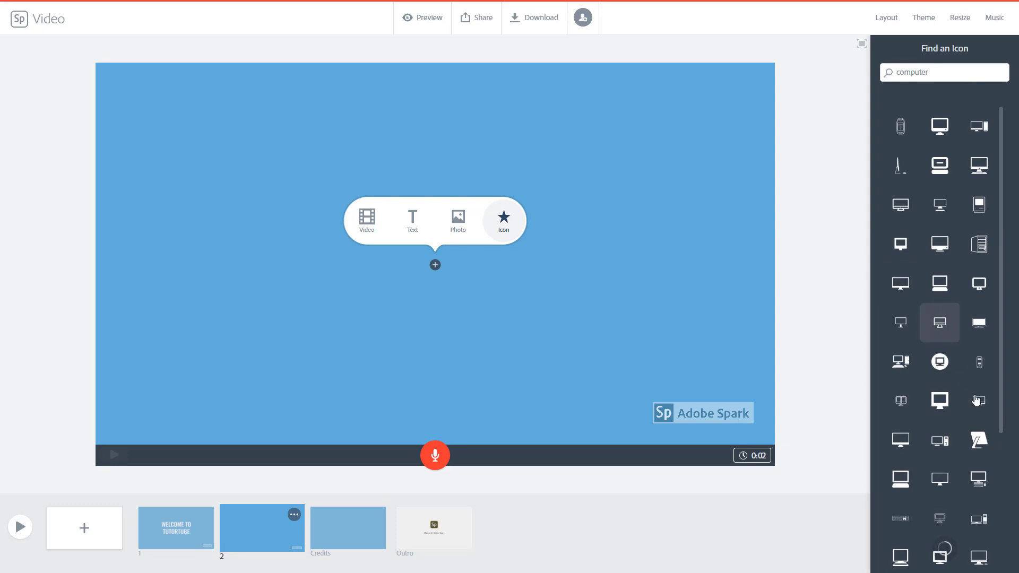
{"action": "left_click", "coordinate": [900, 361]}
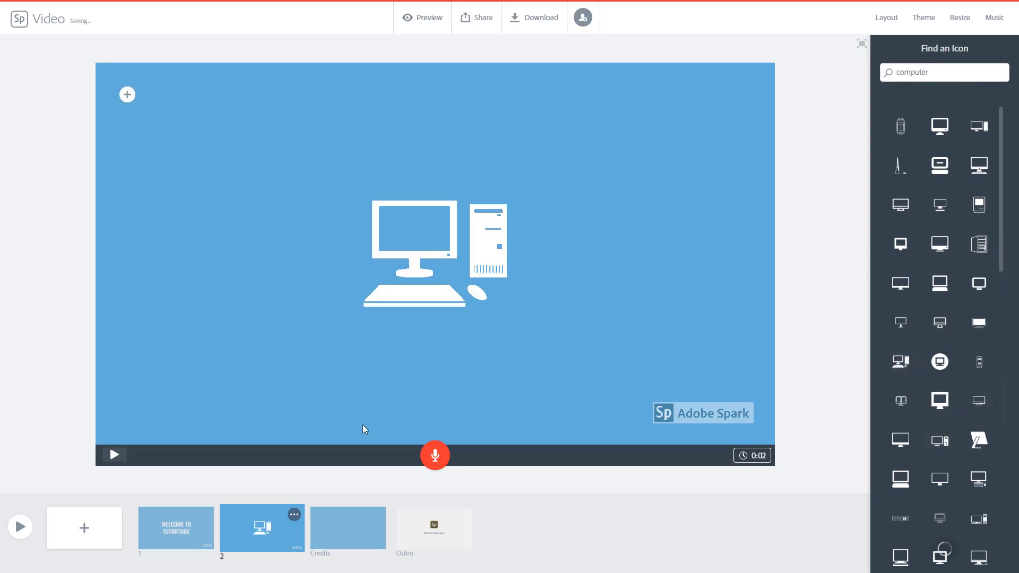
{"action": "left_click", "coordinate": [404, 291]}
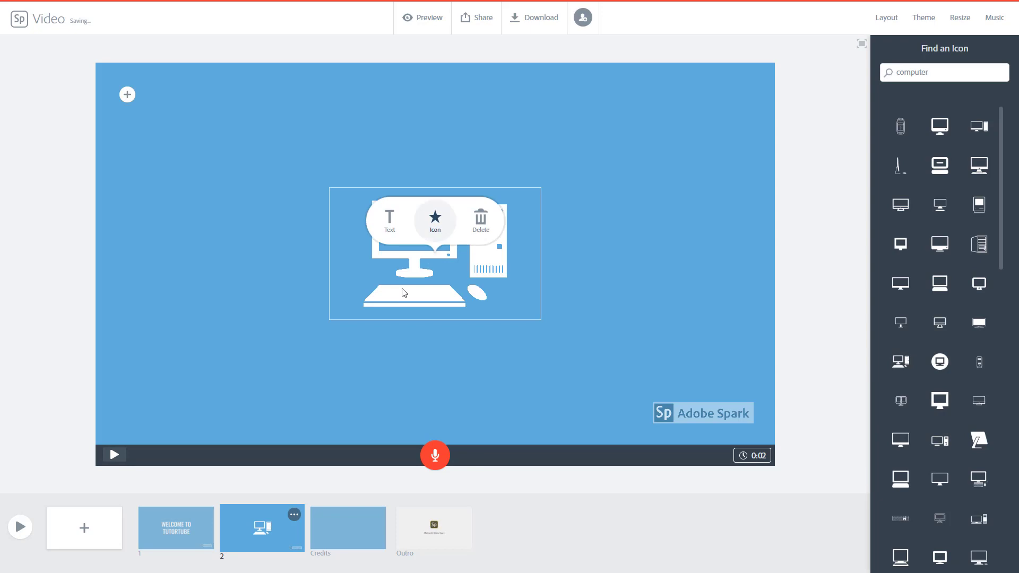
{"action": "left_click", "coordinate": [391, 223]}
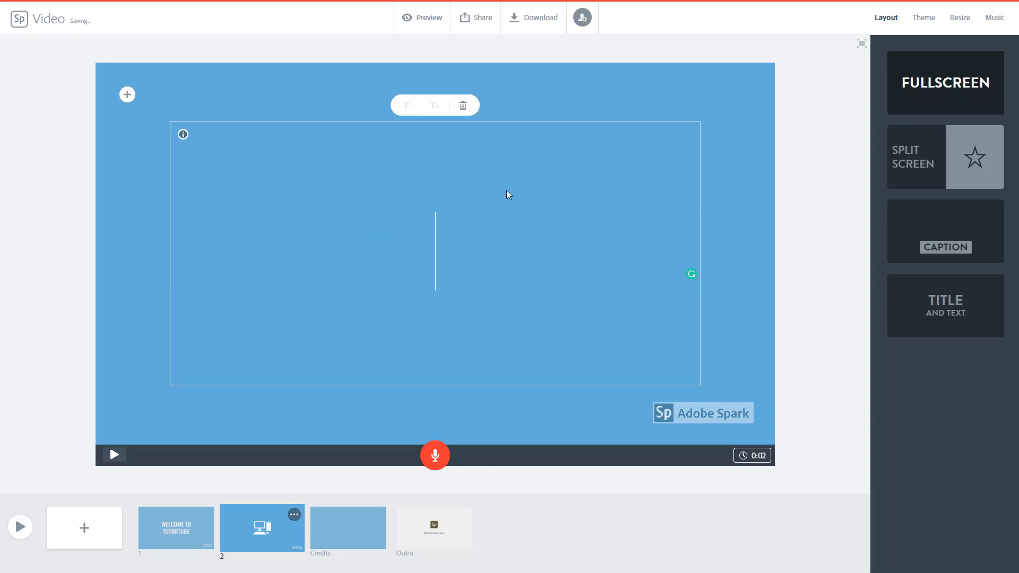
{"action": "left_click", "coordinate": [606, 101]}
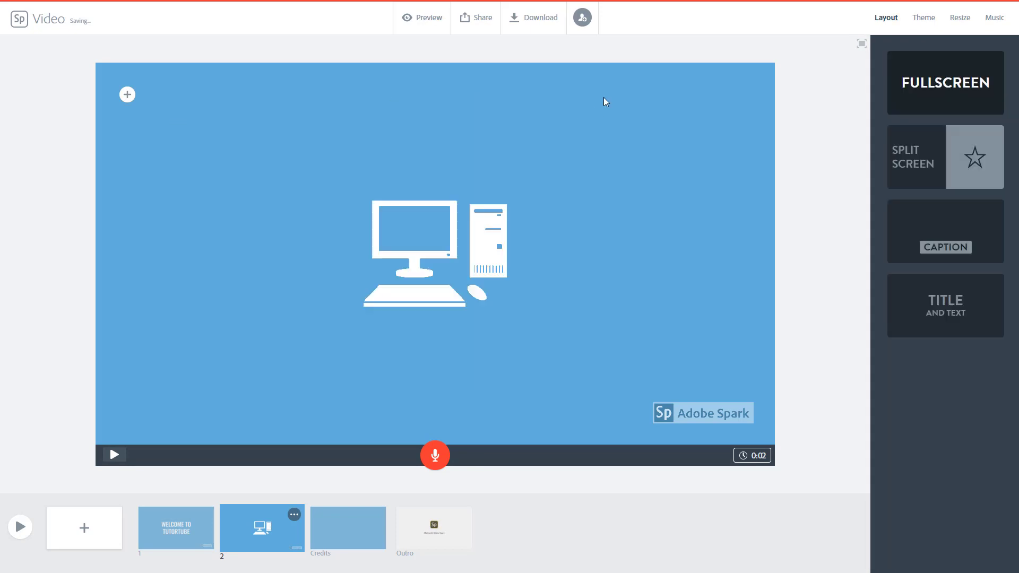
{"action": "left_click", "coordinate": [127, 95]}
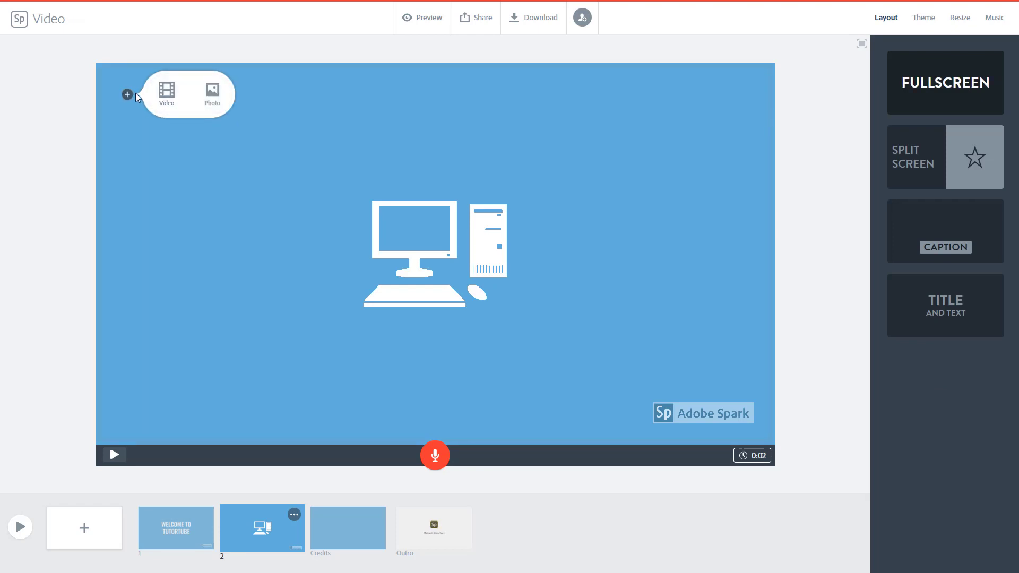
Step: Replace the computer icon on the second slide with the text "LESSONS AT YOUR CONVENIENCE"
{"action": "left_click", "coordinate": [385, 227]}
{"action": "left_click", "coordinate": [391, 221]}
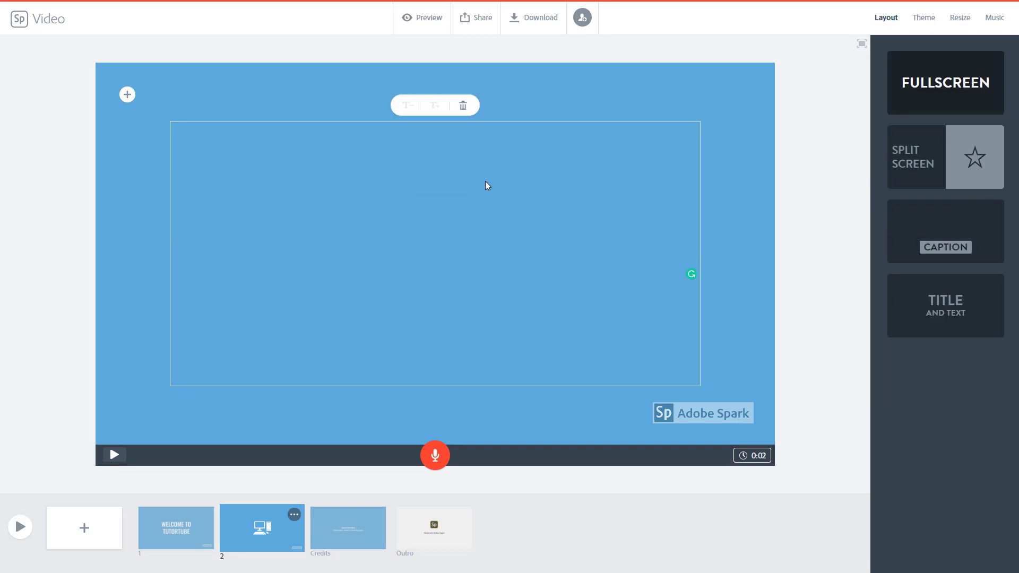
{"action": "type", "text": "W"}
{"action": "key", "text": "BackSpace"}
{"action": "type", "text": "LESSONS"}
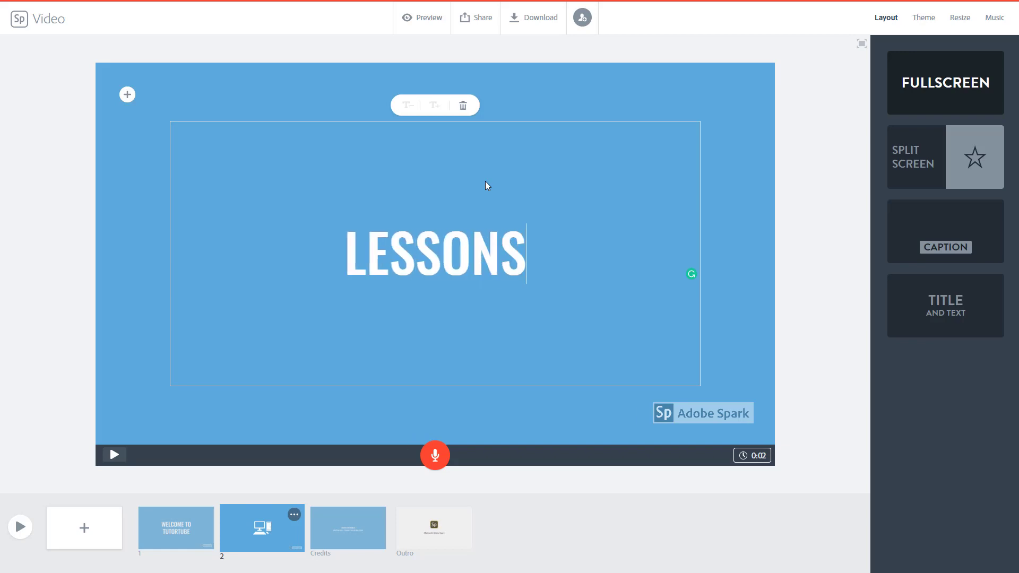
{"action": "type", "text": " AT YOUR CONVE"}
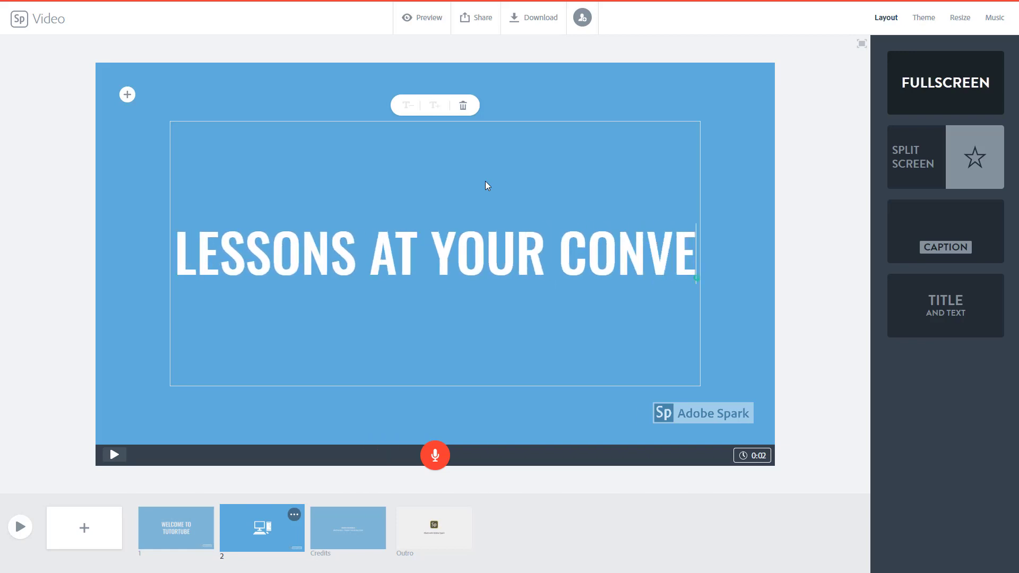
{"action": "type", "text": "NIENCE"}
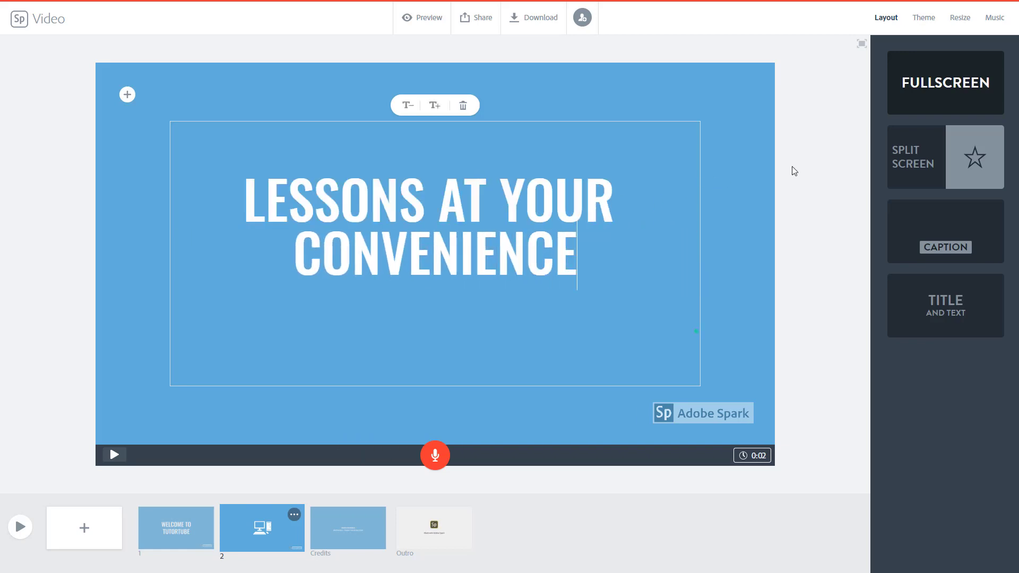
{"action": "left_click", "coordinate": [755, 181]}
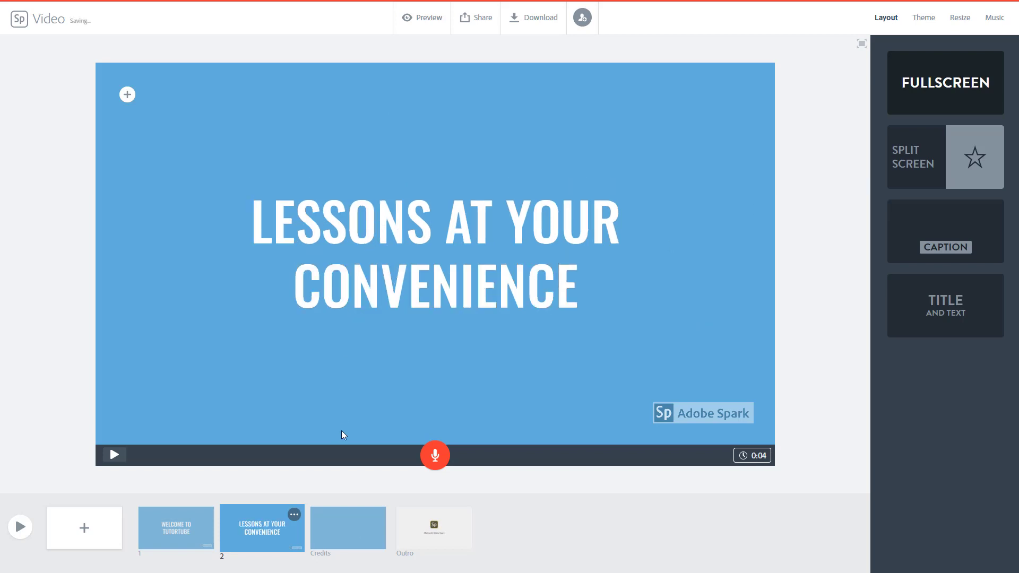
Step: Add the desktop monitor photo from a free-photo search for "computer" as the second slide's background
{"action": "left_click", "coordinate": [127, 95]}
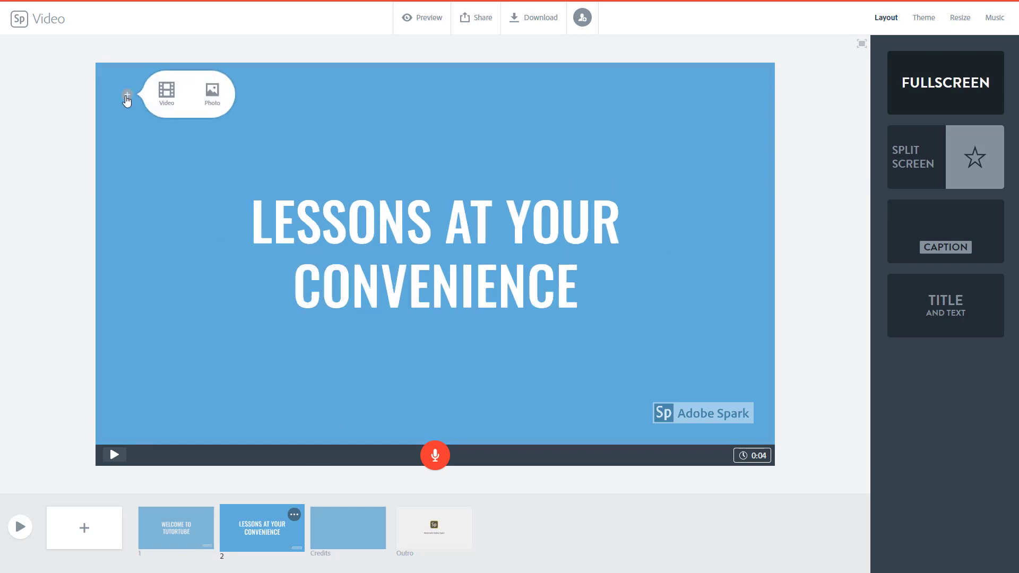
{"action": "left_click", "coordinate": [213, 92]}
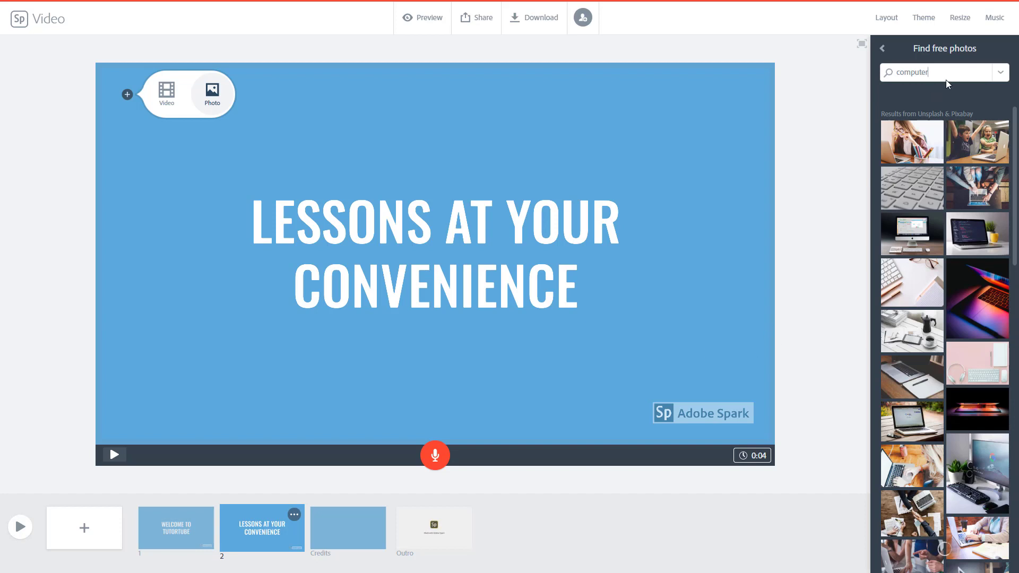
{"action": "left_click", "coordinate": [919, 240]}
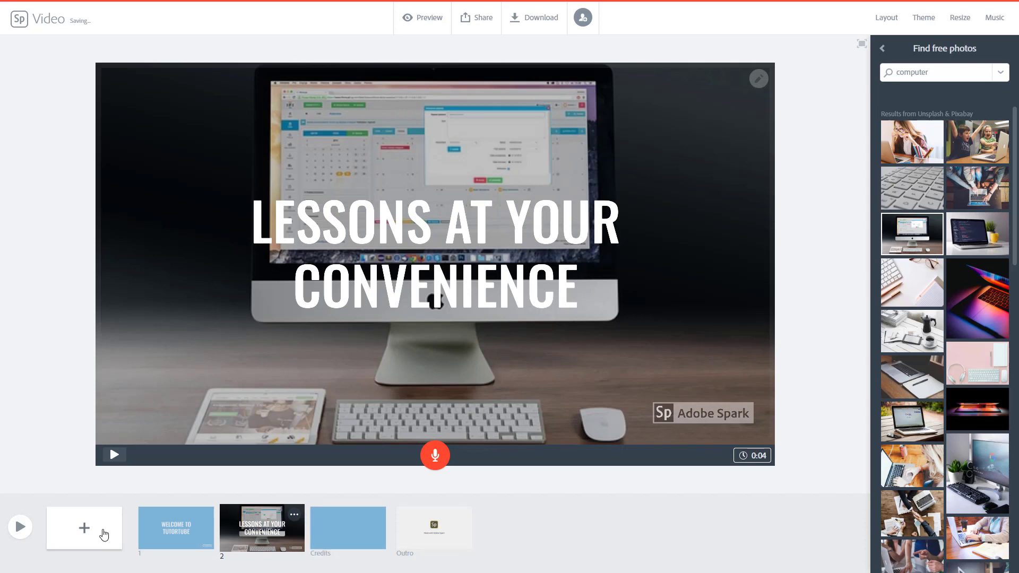
Step: Add a slide with the boxy computer icon from the "computer" icon results and move it ahead of the "LESSONS AT YOUR CONVENIENCE" slide
{"action": "left_click", "coordinate": [105, 532]}
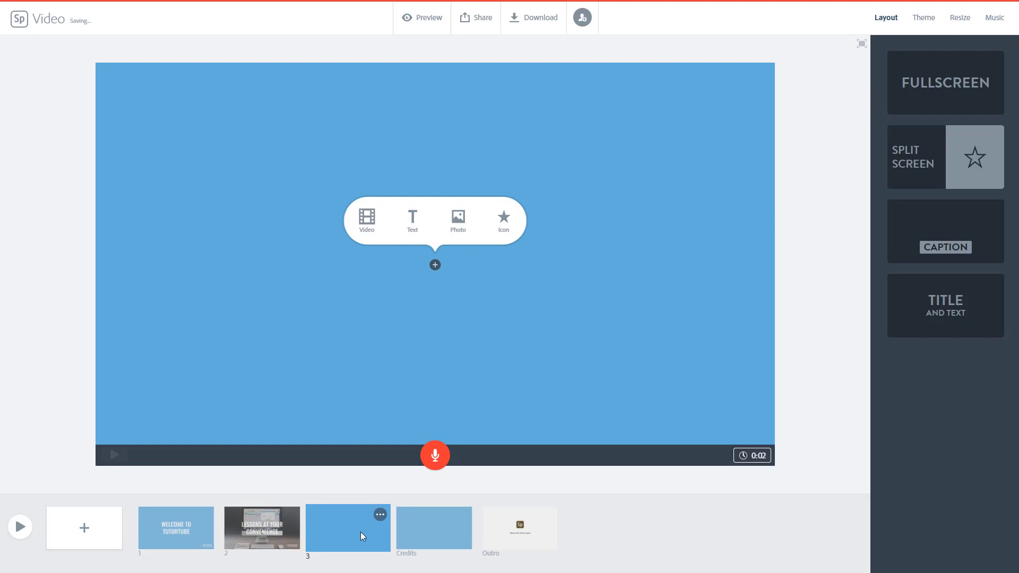
{"action": "left_click", "coordinate": [506, 226]}
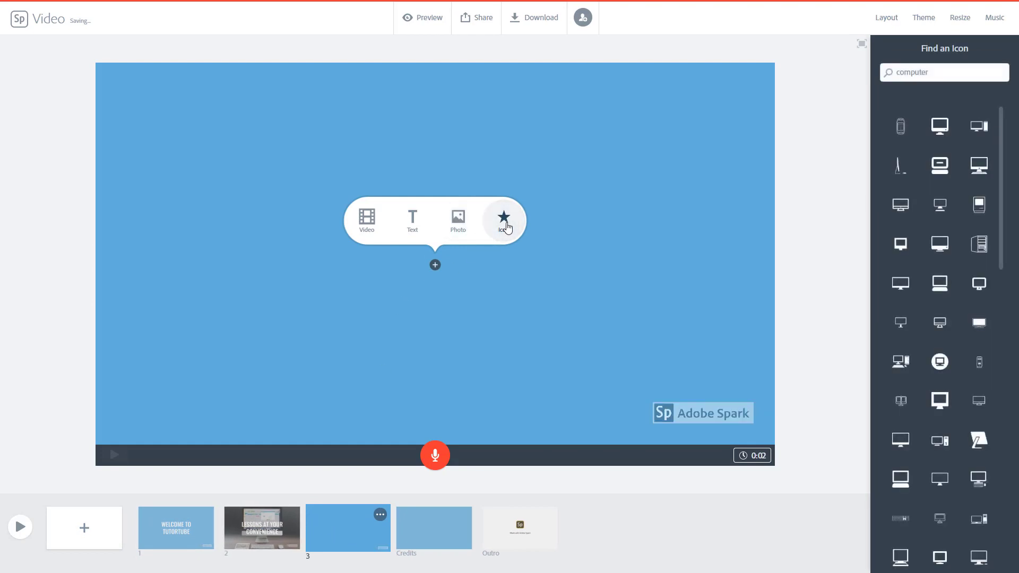
{"action": "left_click", "coordinate": [949, 174]}
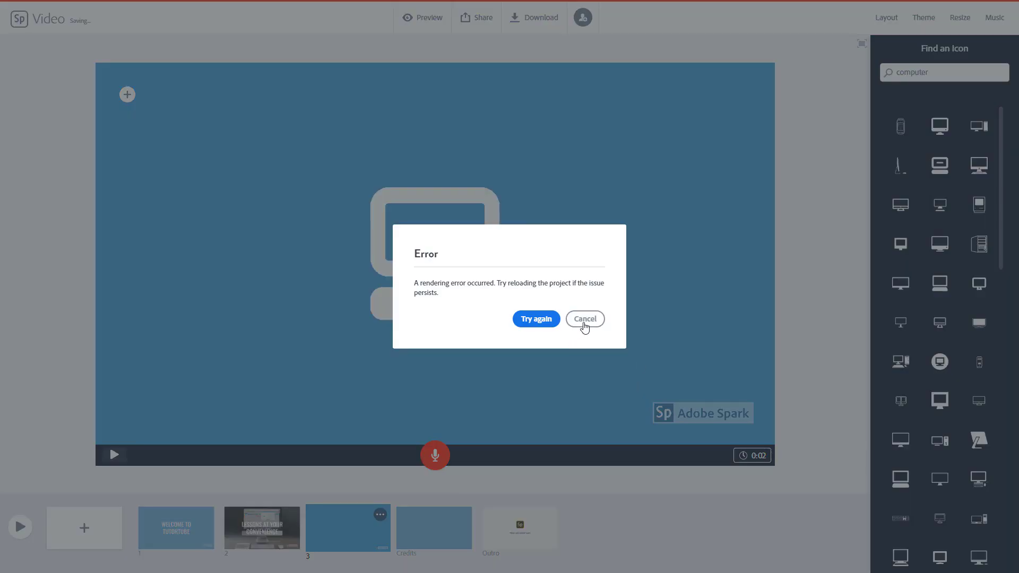
{"action": "left_click", "coordinate": [586, 327]}
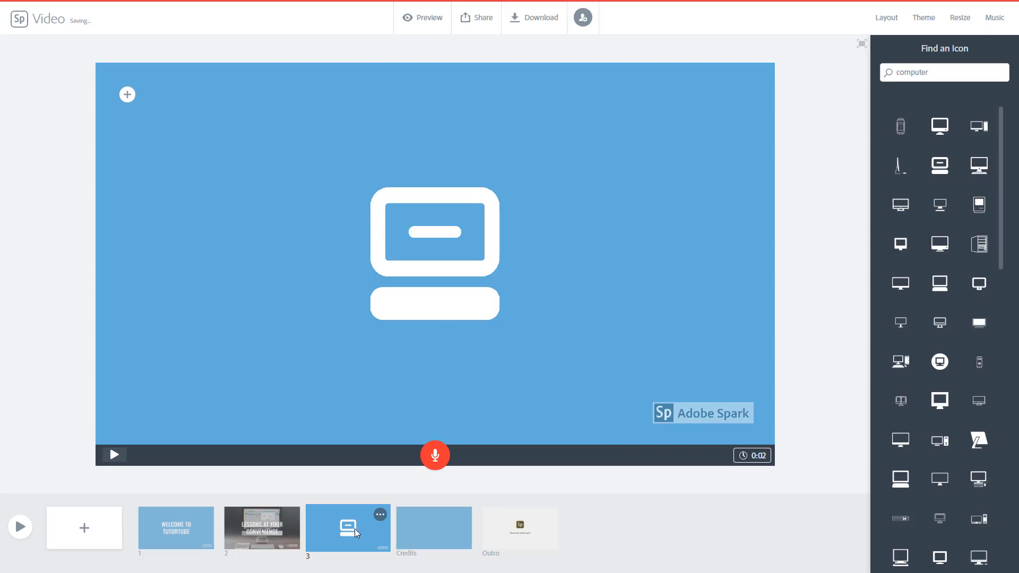
{"action": "left_click_drag", "start_coordinate": [354, 529], "coordinate": [268, 529]}
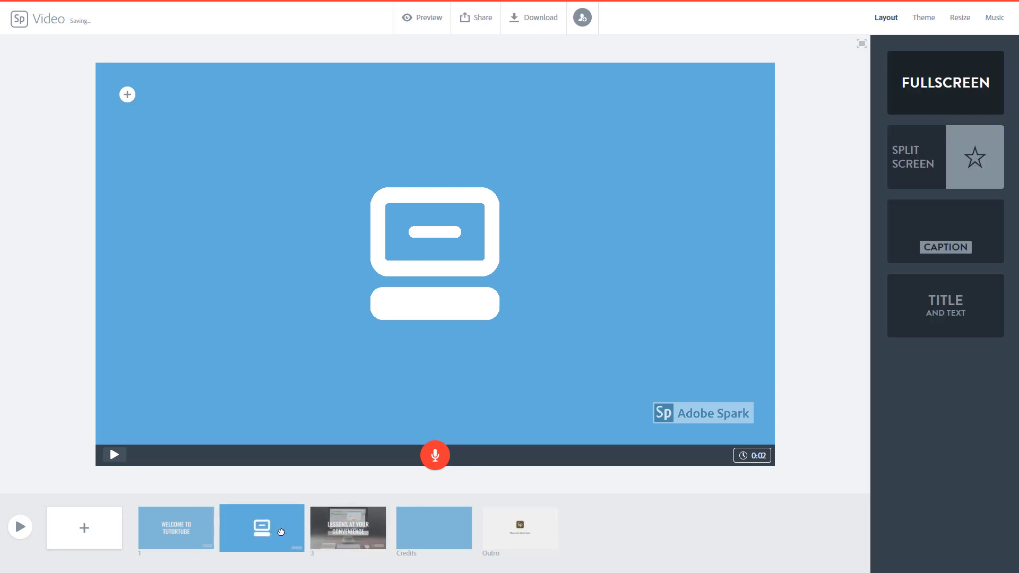
Step: Hide the Credits slide so that it is left out of the video
{"action": "left_click", "coordinate": [350, 530]}
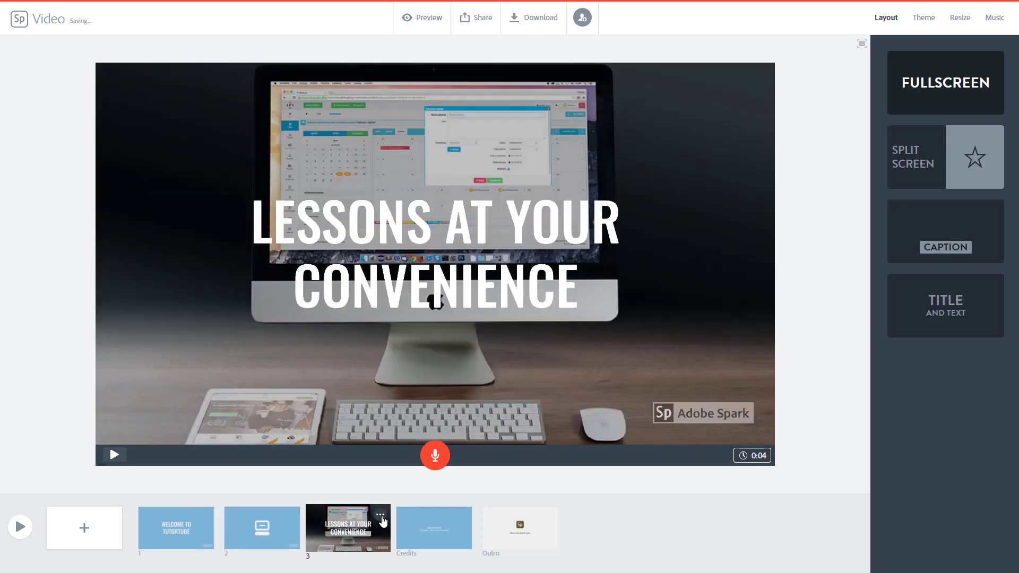
{"action": "left_click", "coordinate": [381, 516]}
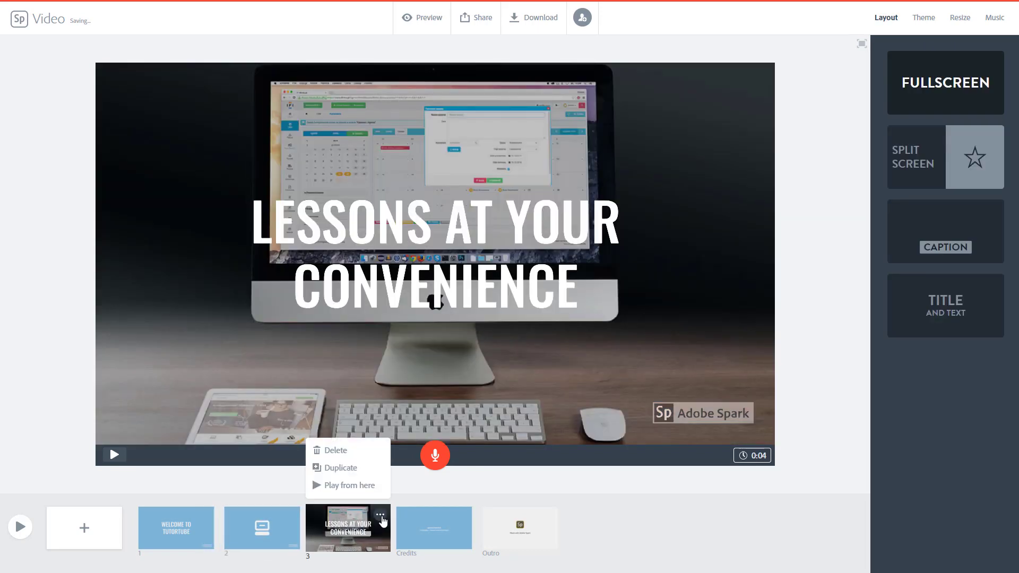
{"action": "left_click", "coordinate": [424, 519]}
{"action": "left_click", "coordinate": [466, 516]}
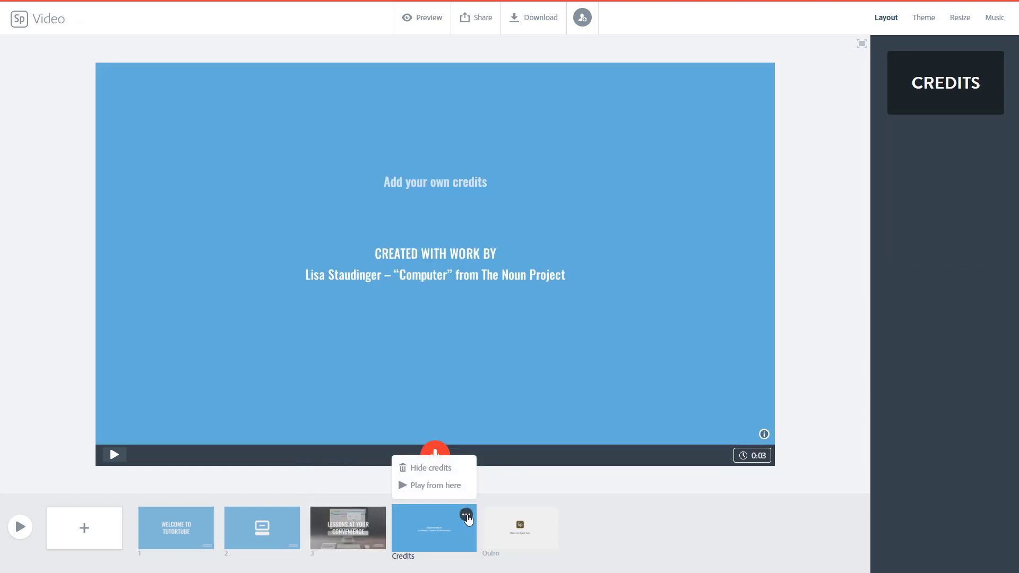
{"action": "left_click", "coordinate": [431, 468]}
Step: Examine the Outro slide's available options and review the content of the three main slides
{"action": "left_click", "coordinate": [551, 518]}
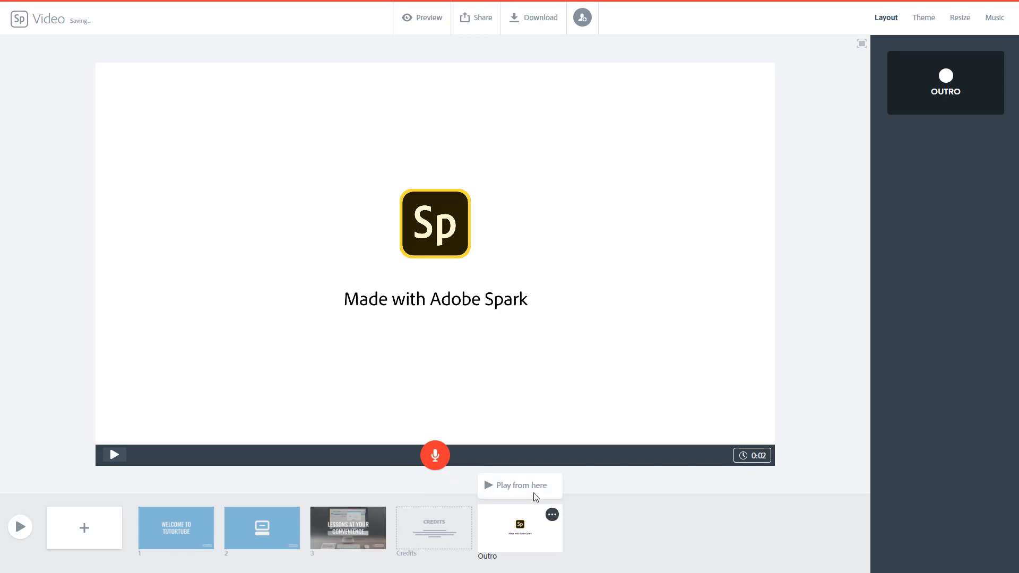
{"action": "left_click", "coordinate": [330, 539]}
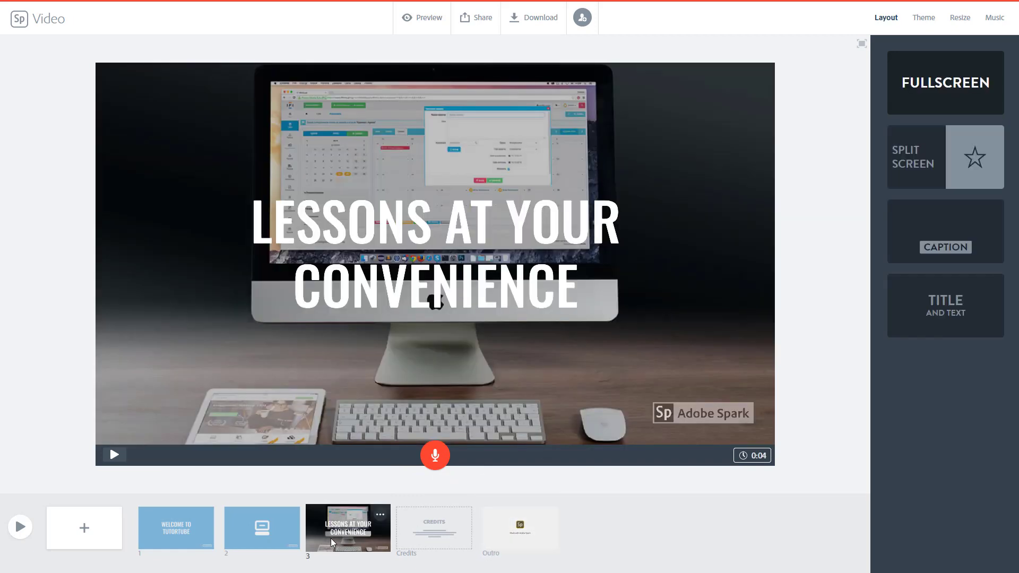
{"action": "left_click", "coordinate": [524, 532]}
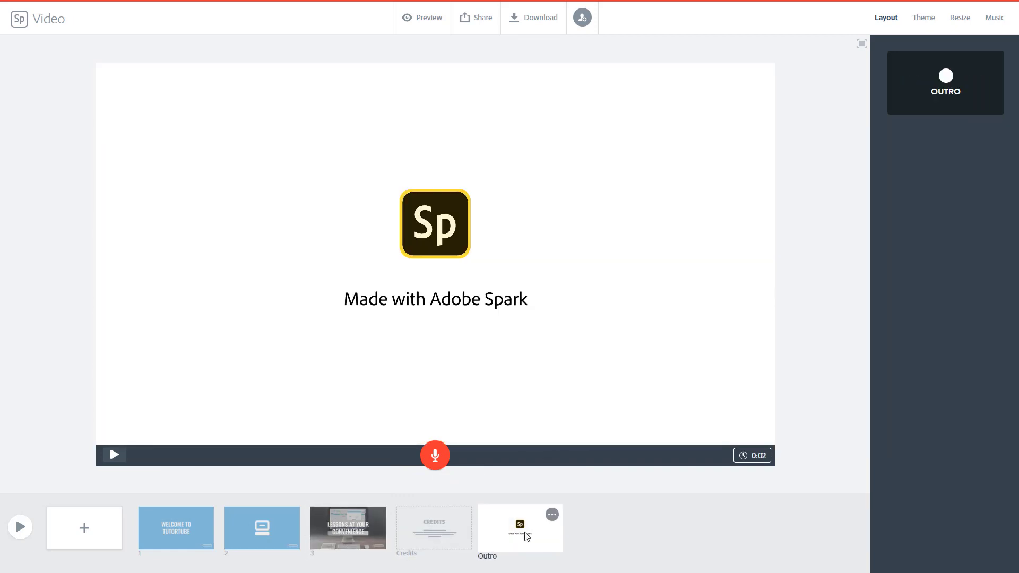
{"action": "left_click", "coordinate": [352, 521]}
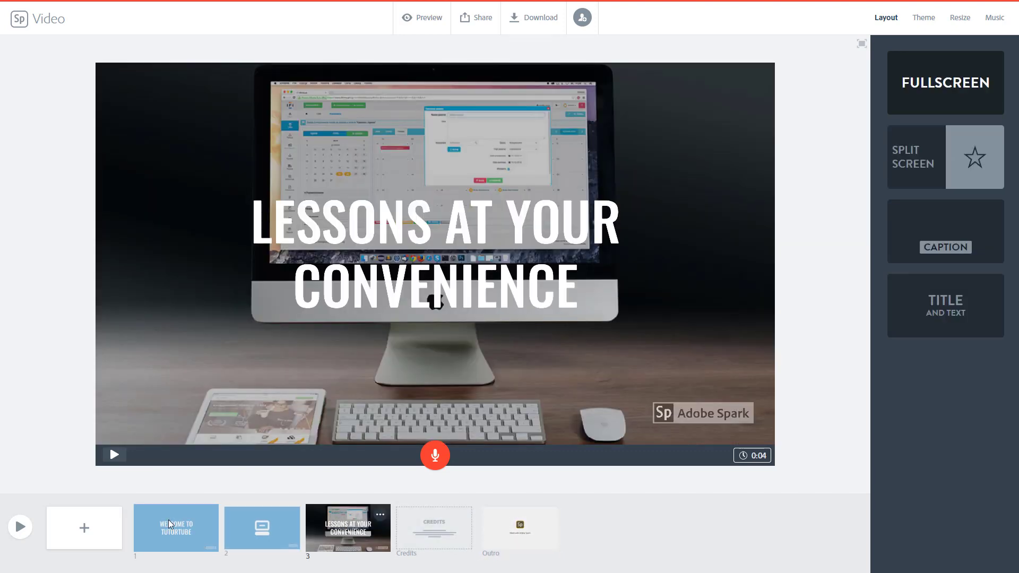
{"action": "left_click", "coordinate": [190, 544]}
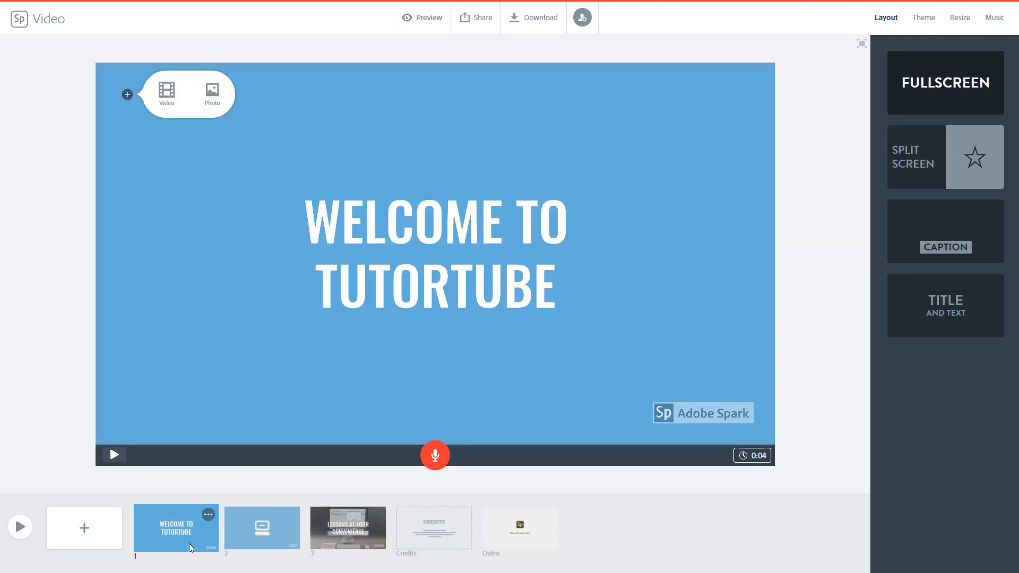
{"action": "left_click", "coordinate": [257, 537]}
{"action": "left_click", "coordinate": [348, 539]}
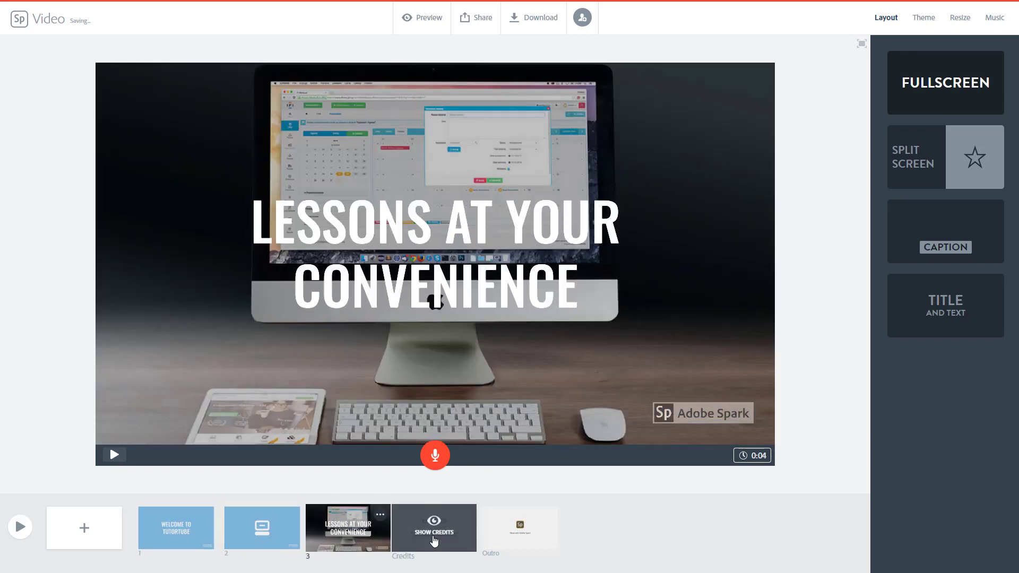
{"action": "left_click", "coordinate": [260, 528]}
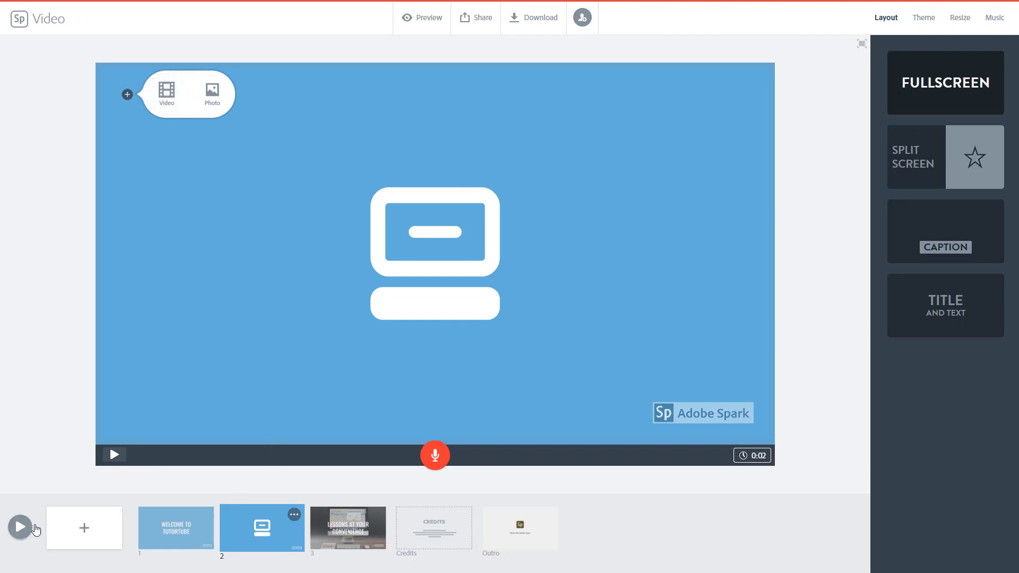
Step: Try starting a video upload on a new blank slide after the computer icon slide, and delete that slide
{"action": "left_click", "coordinate": [84, 526]}
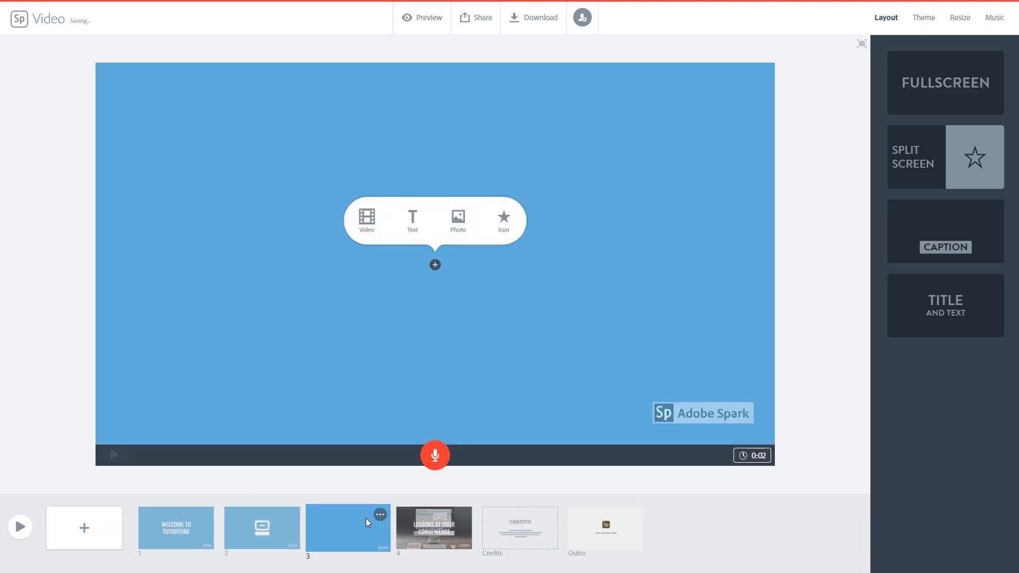
{"action": "left_click", "coordinate": [374, 222]}
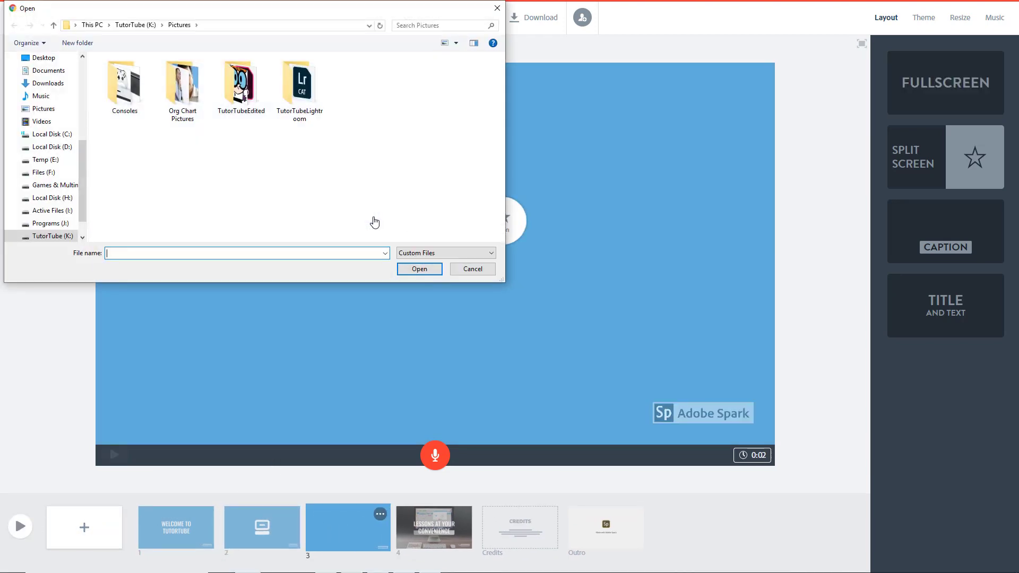
{"action": "left_click", "coordinate": [481, 268]}
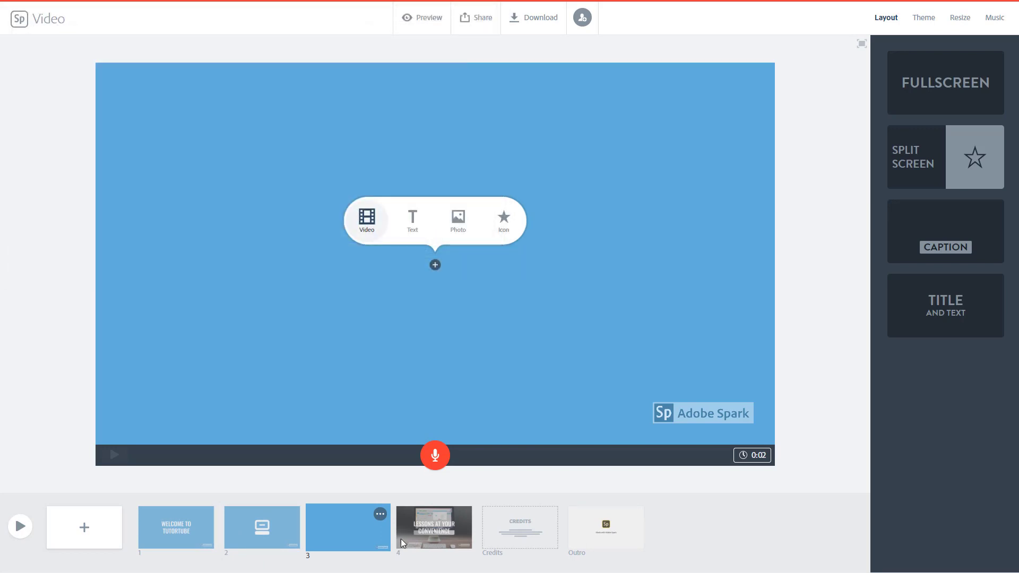
{"action": "left_click", "coordinate": [380, 515]}
{"action": "left_click", "coordinate": [336, 451]}
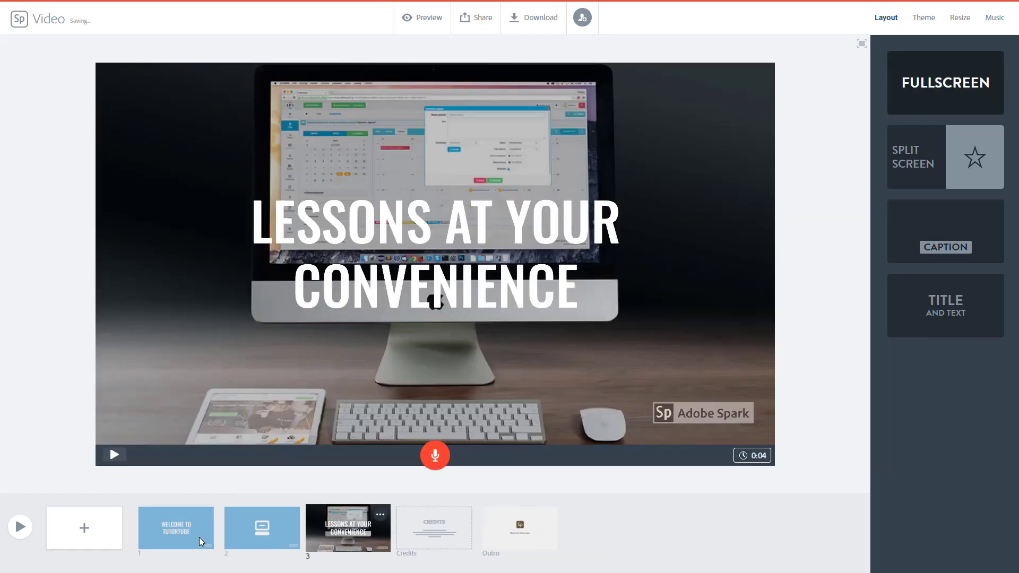
{"action": "left_click", "coordinate": [260, 528]}
{"action": "left_click", "coordinate": [293, 515]}
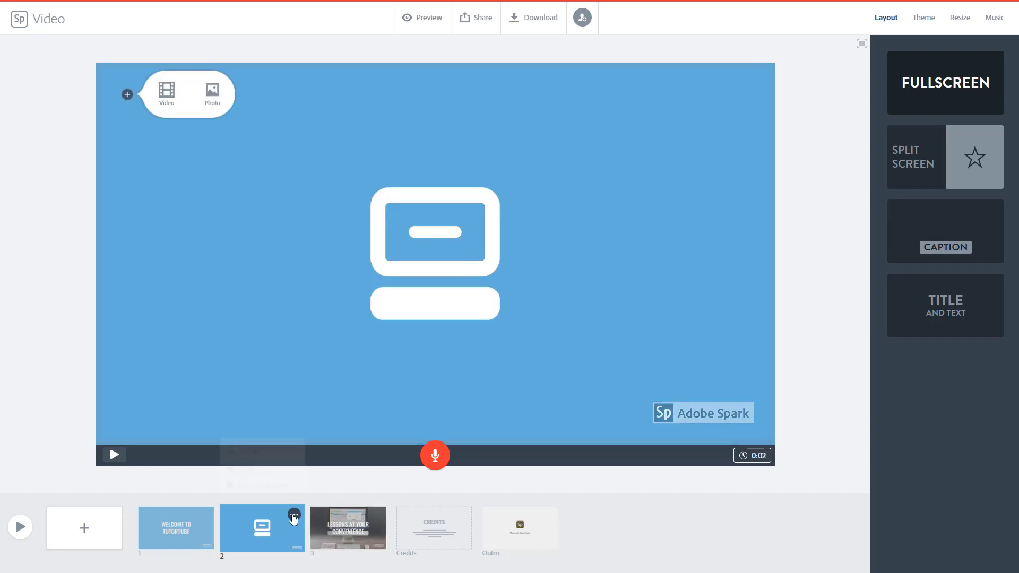
{"action": "left_click", "coordinate": [718, 524]}
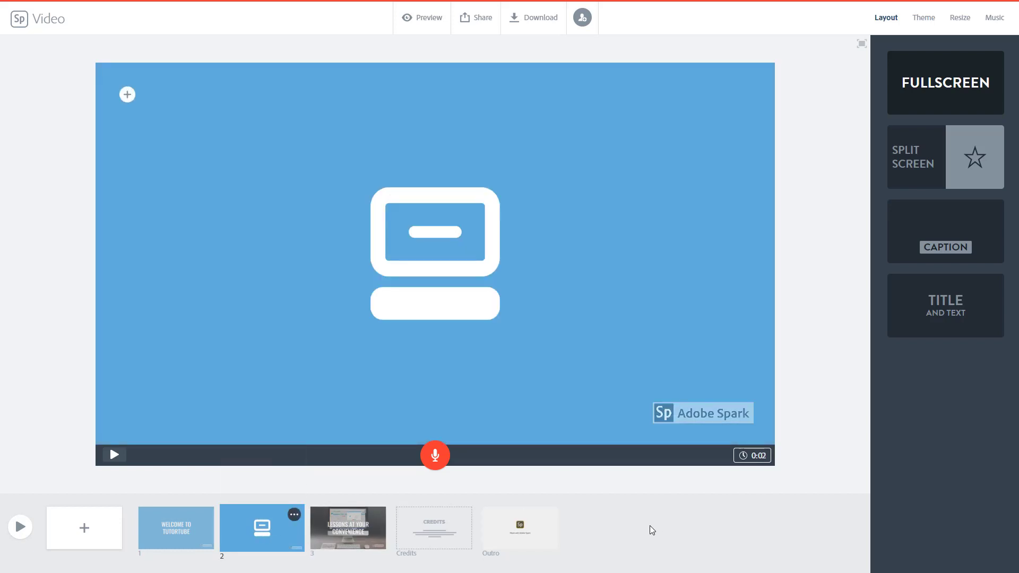
Step: Preview the whole video from the first slide and return to the editor
{"action": "left_click", "coordinate": [142, 533]}
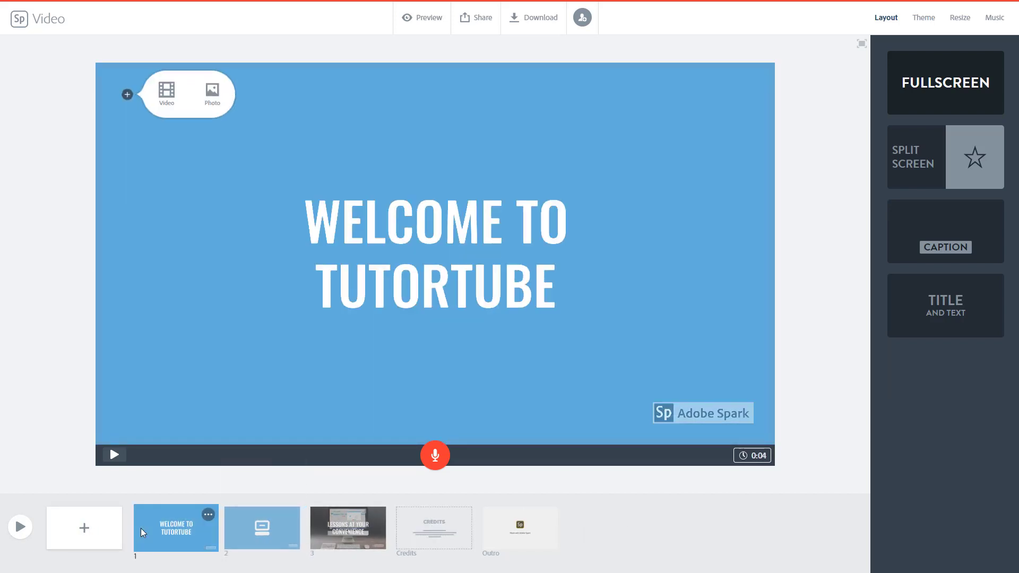
{"action": "left_click", "coordinate": [21, 529]}
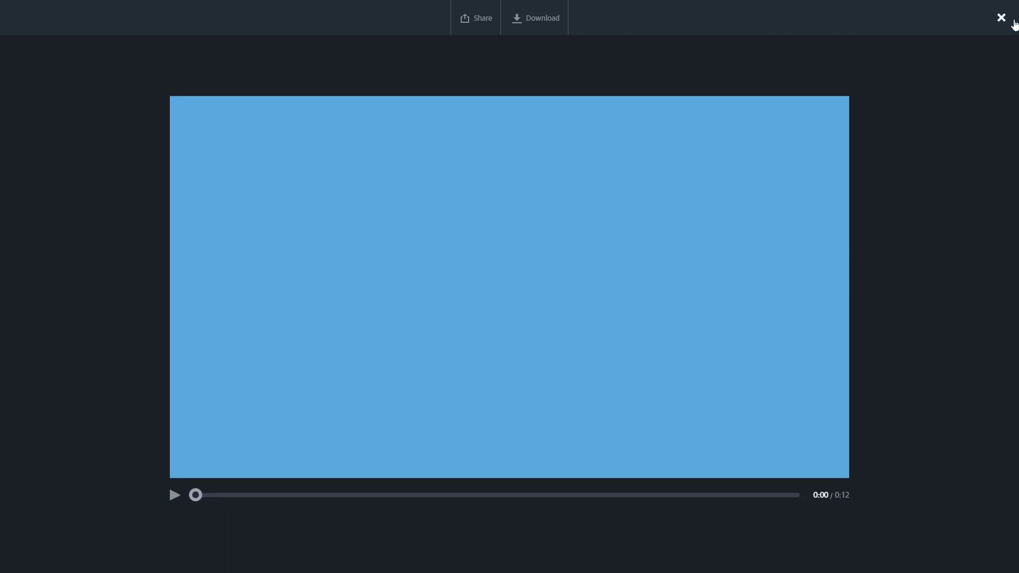
{"action": "left_click", "coordinate": [1008, 22]}
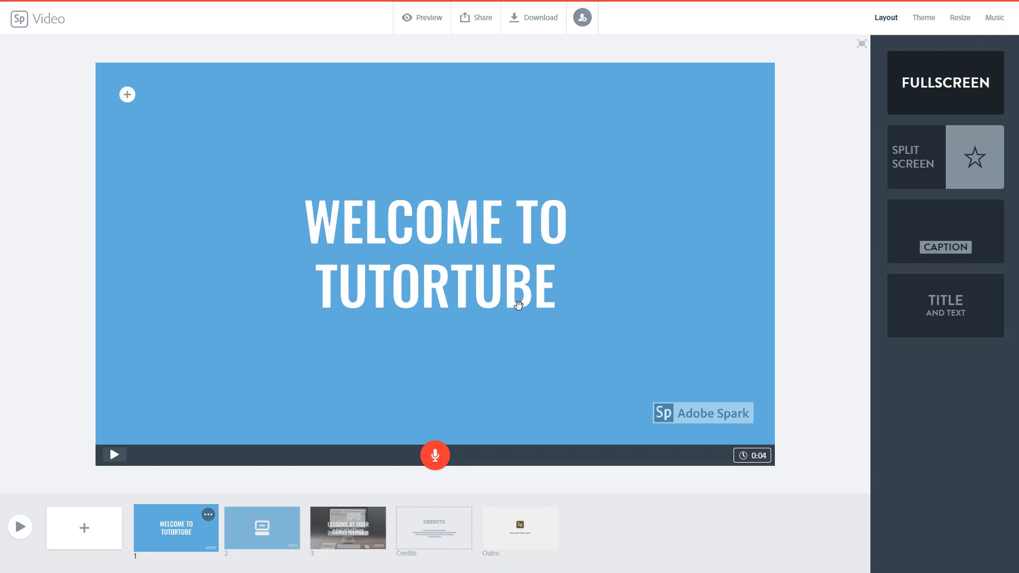